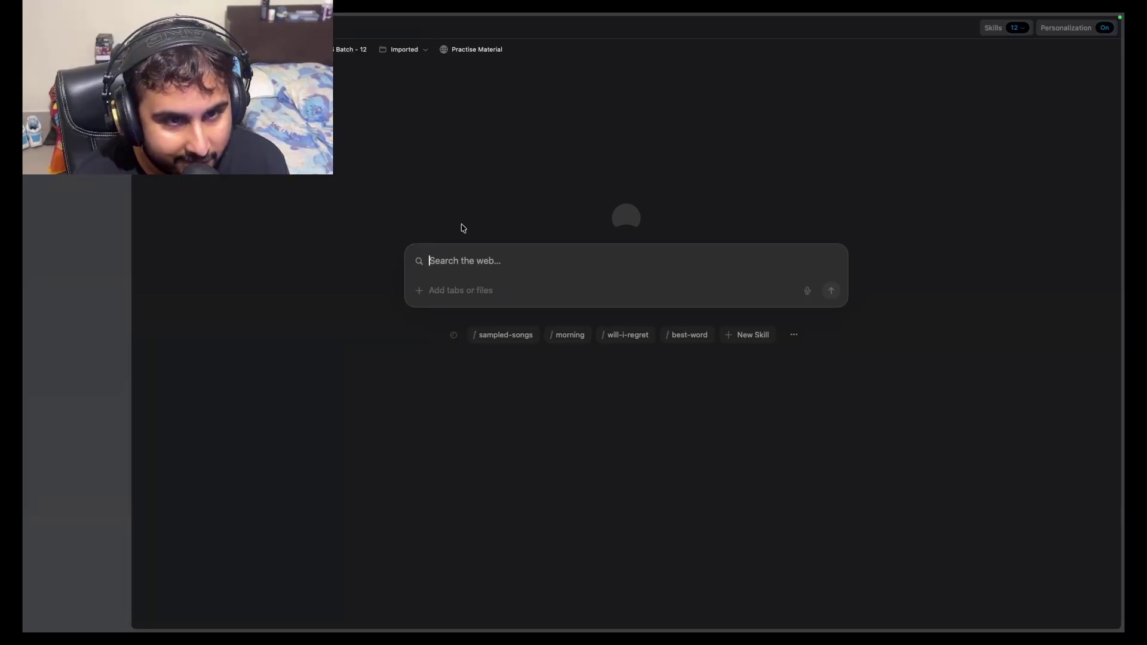
# Ask Dia's assistant 'Does Dia have any agentic features?'
pyautogui.write('Does ')
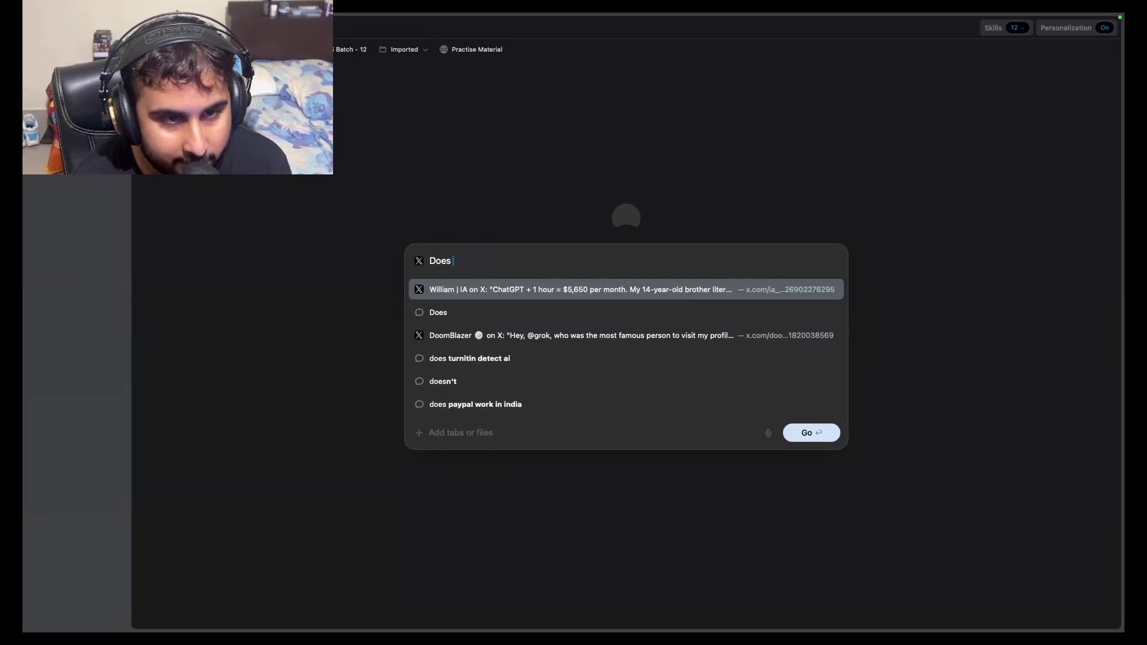
pyautogui.write('Dia have any ')
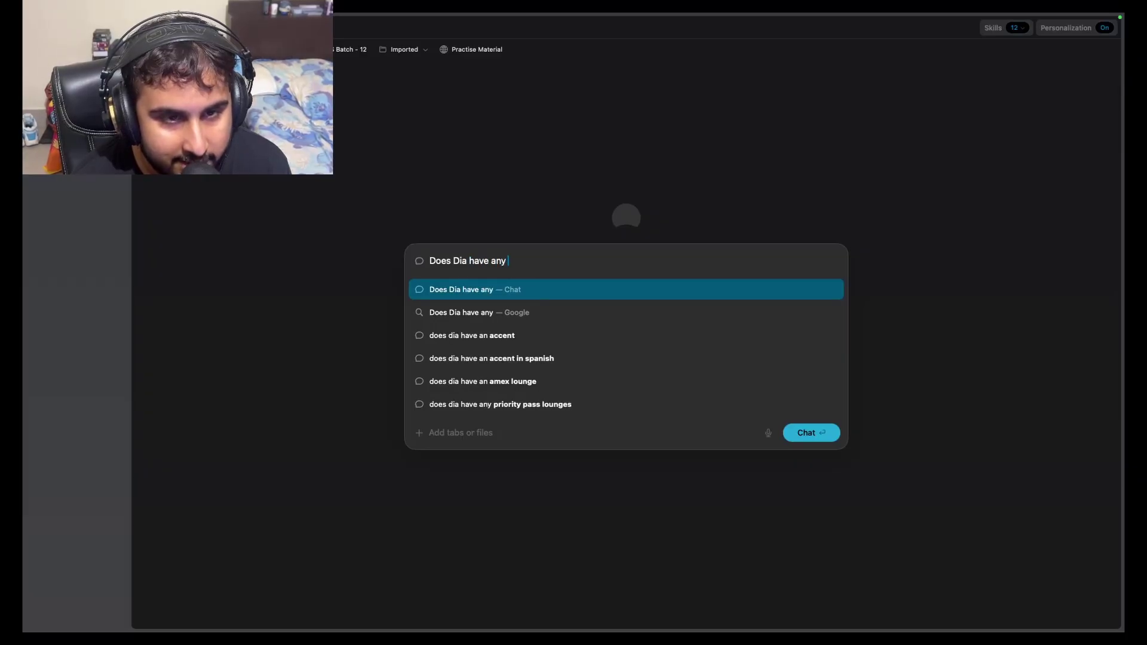
pyautogui.write('agentic featur')
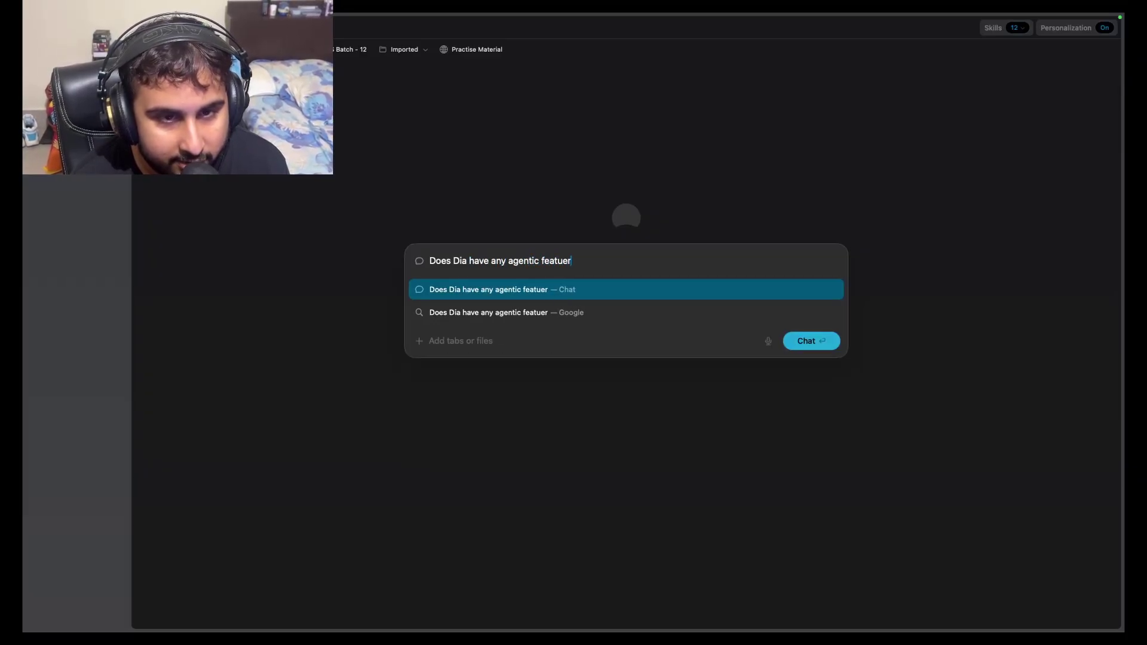
pyautogui.write('es?')
pyautogui.press('Return')
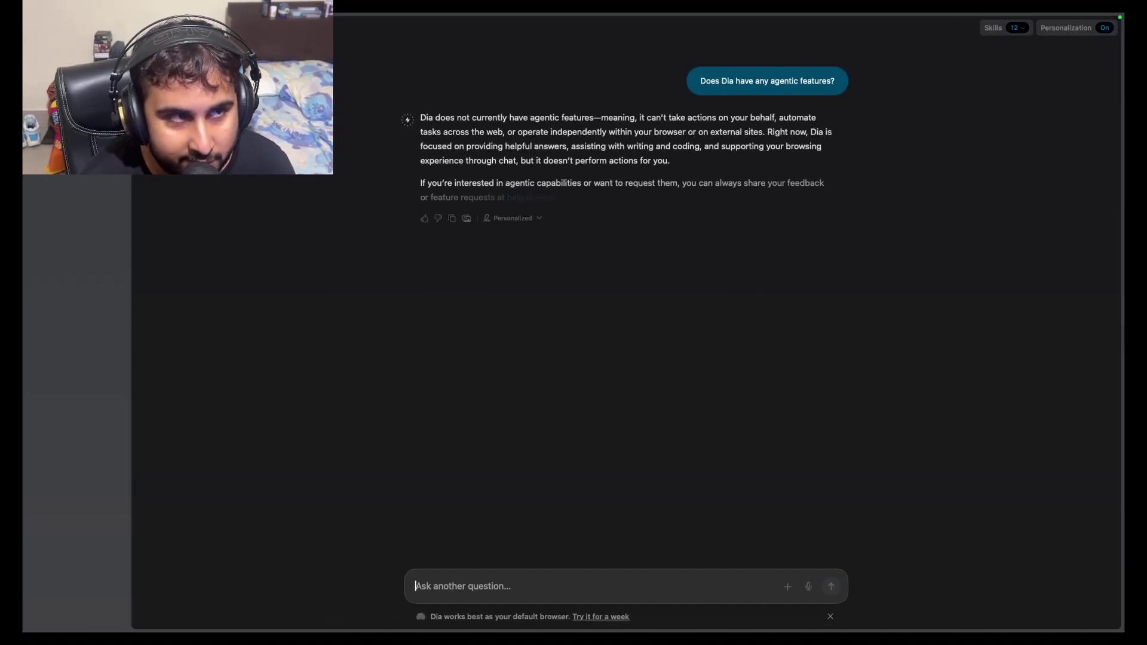
# On Spotify, open Dia's chat sidebar, select 'Bole Chudiyan', and restart Young Shahrukh
pyautogui.press('super+e')
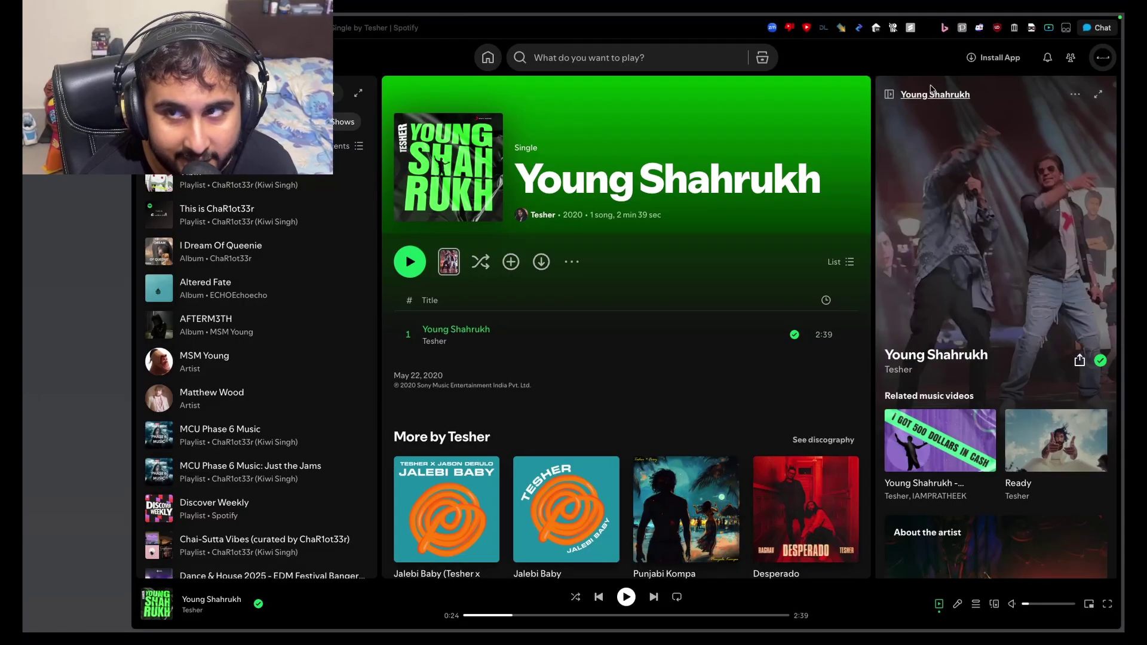
pyautogui.click(1096, 27)
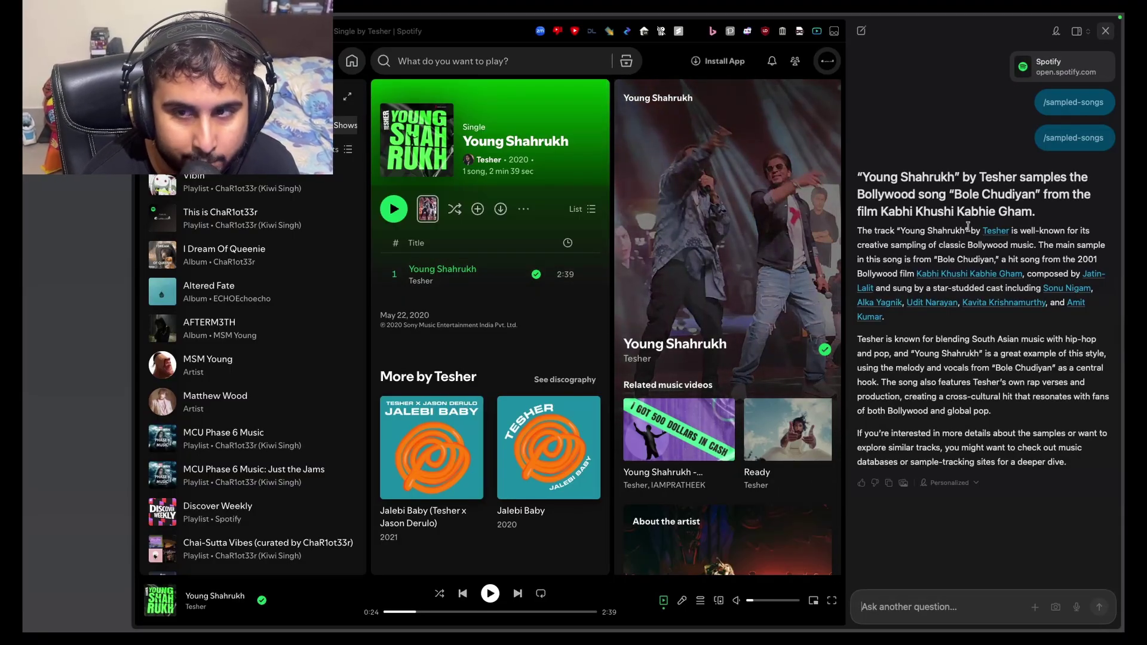
pyautogui.moveTo(930, 258); pyautogui.dragTo(993, 259)
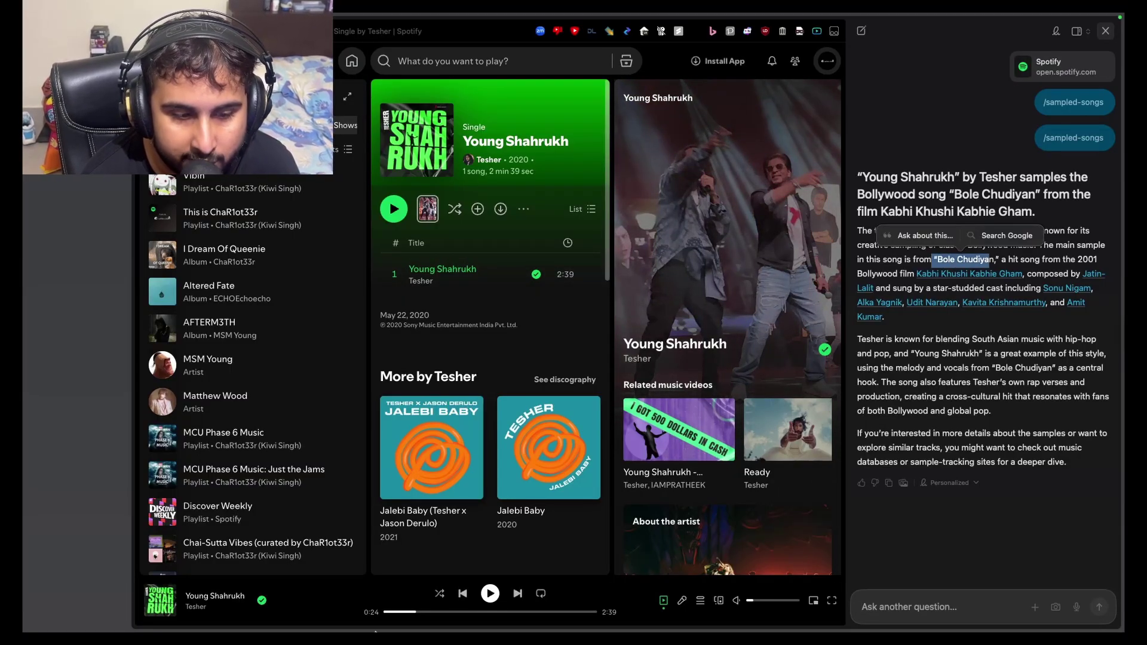
pyautogui.click(385, 614)
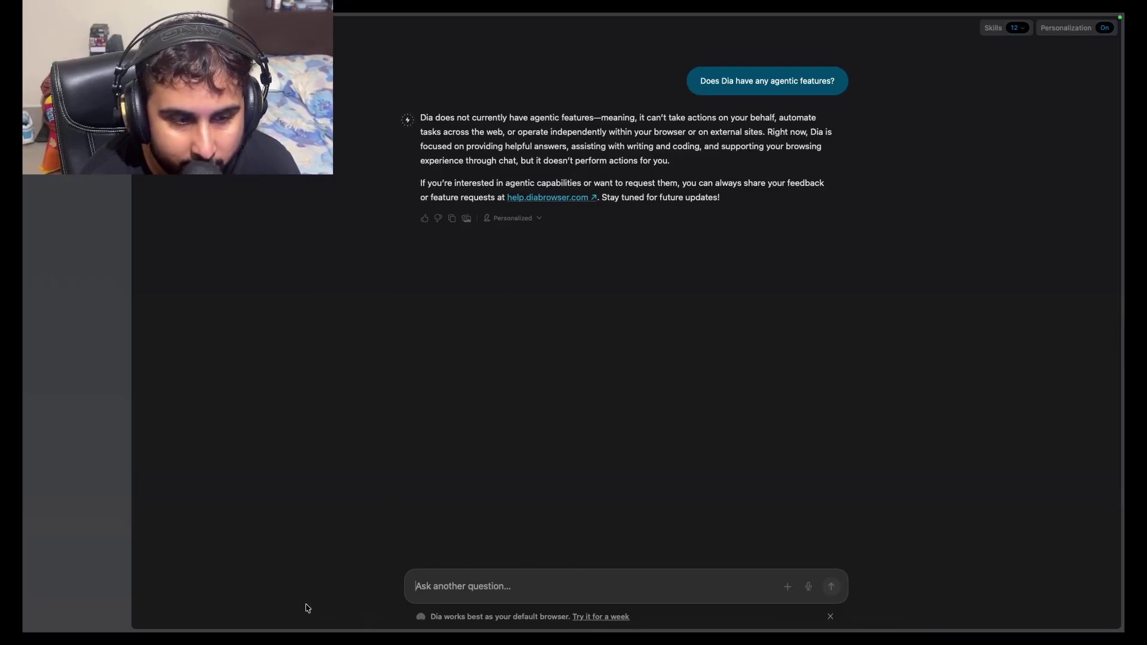
# In Comet's assistant, write 'Order me empty squirt bottles under 500 rupees on Amazon India'
pyautogui.moveTo(323, 630)
pyautogui.click(887, 616)
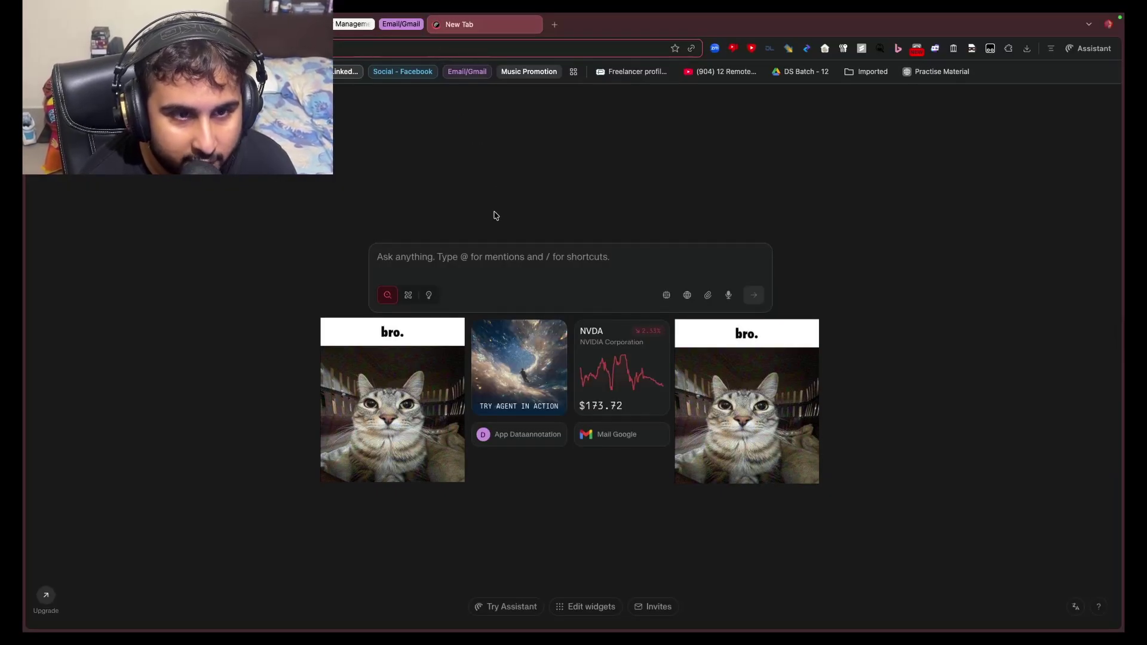
pyautogui.click(508, 259)
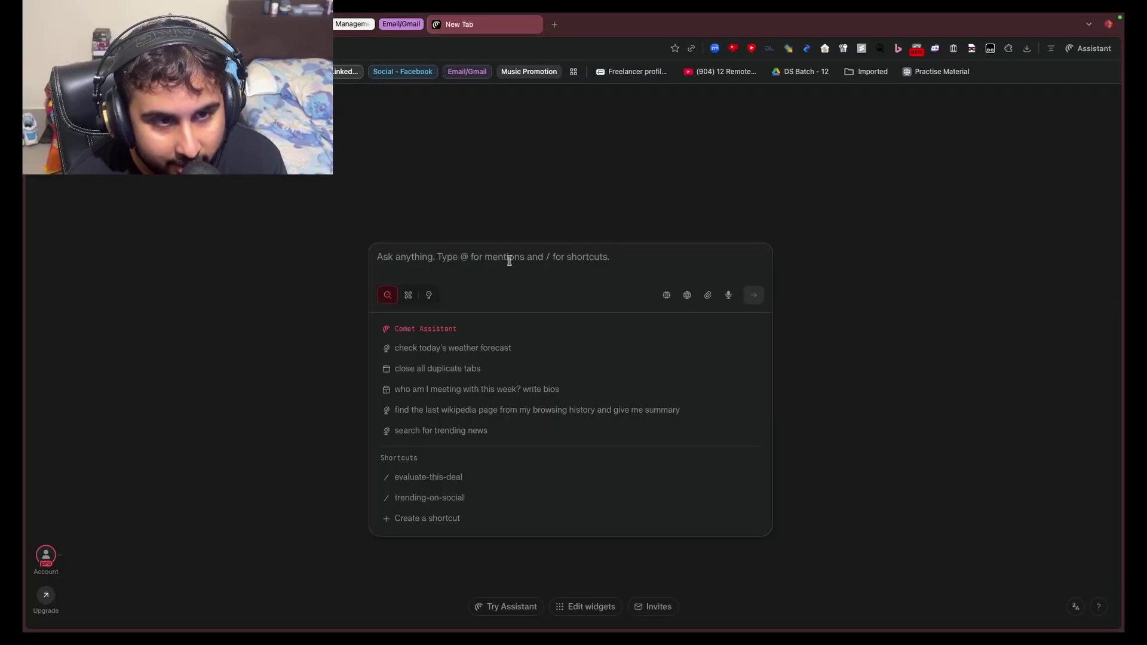
pyautogui.write('Order me')
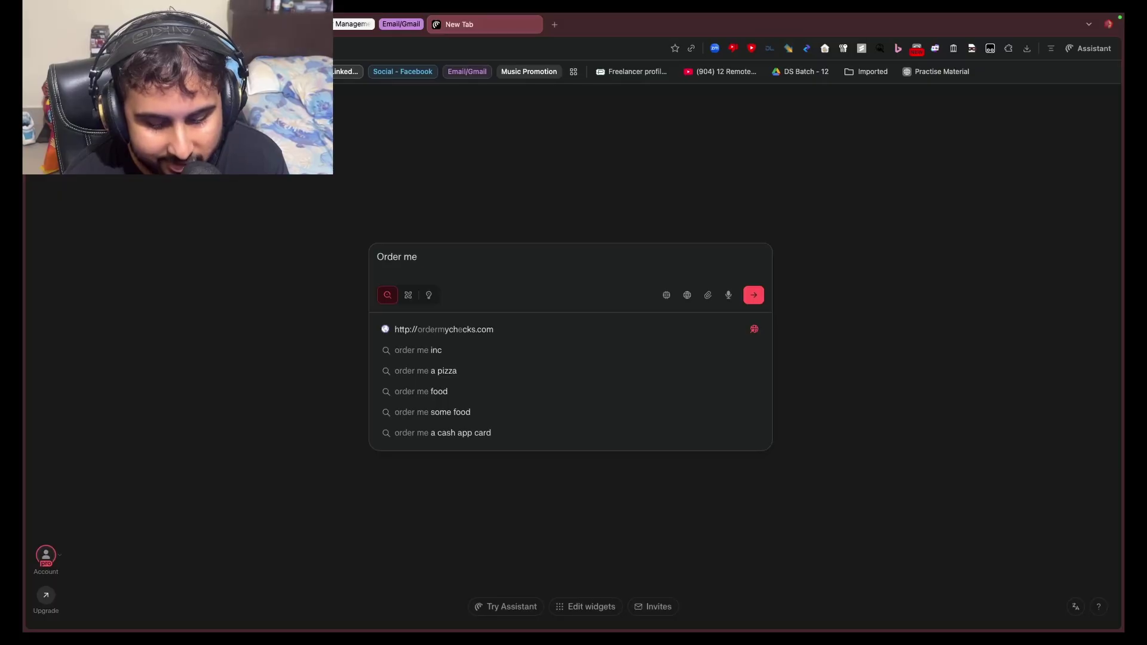
pyautogui.write('squirt bott')
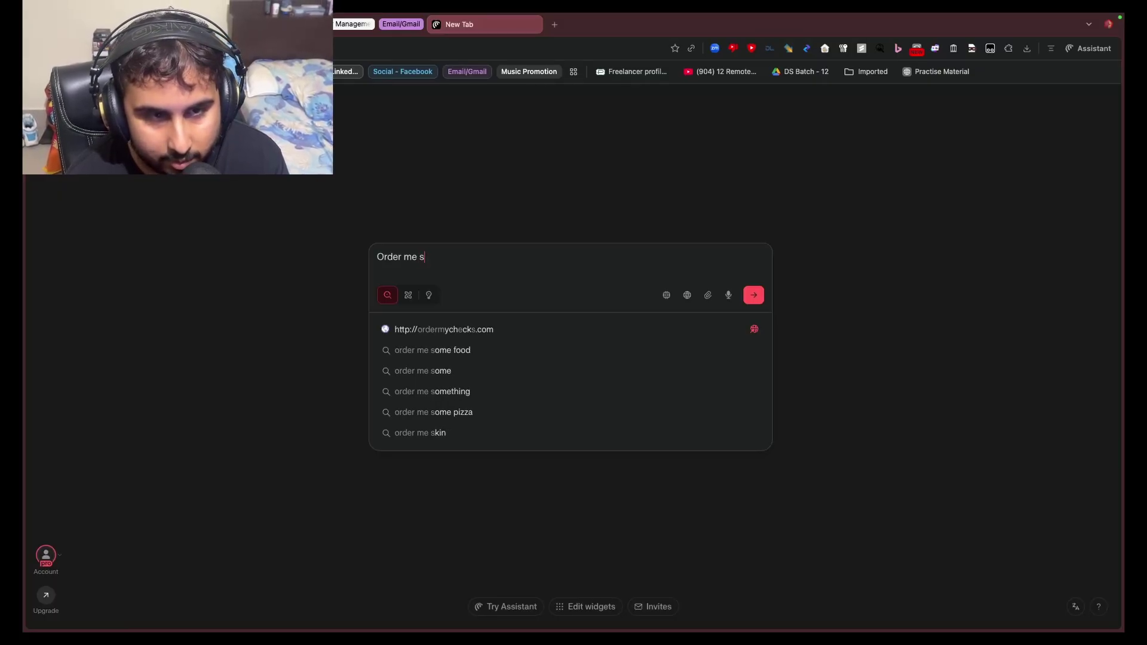
pyautogui.press('BackSpace')
pyautogui.press('BackSpace')
pyautogui.press('BackSpace')
pyautogui.press('BackSpace')
pyautogui.press('BackSpace')
pyautogui.press('BackSpace')
pyautogui.press('BackSpace')
pyautogui.press('BackSpace')
pyautogui.press('BackSpace')
pyautogui.press('BackSpace')
pyautogui.press('BackSpace')
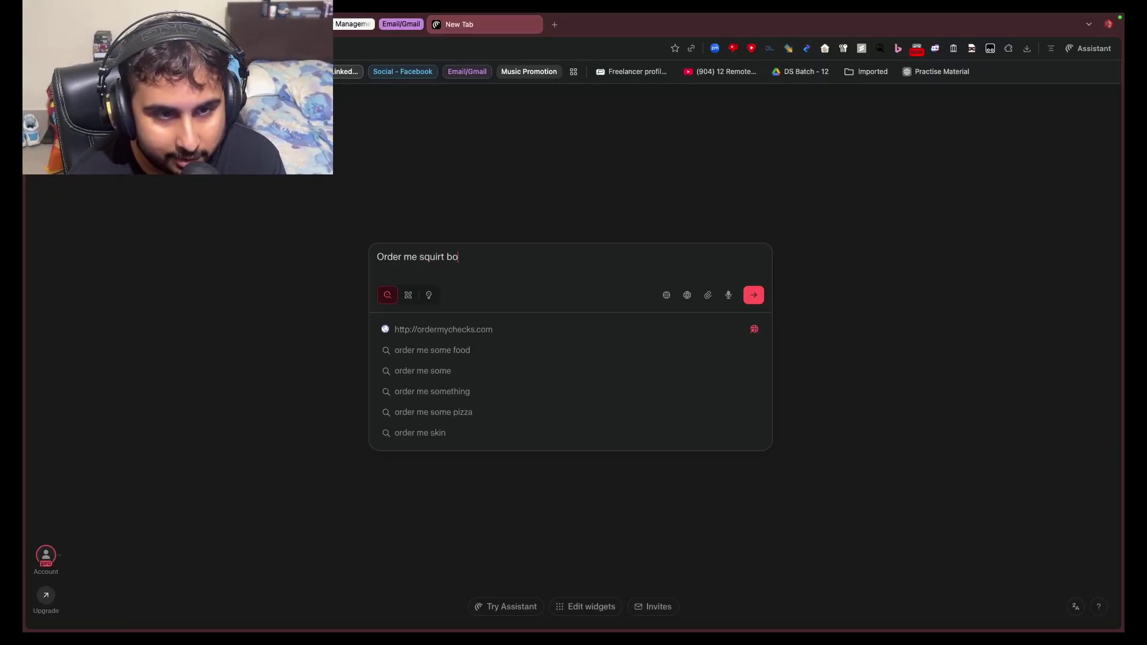
pyautogui.write('empt')
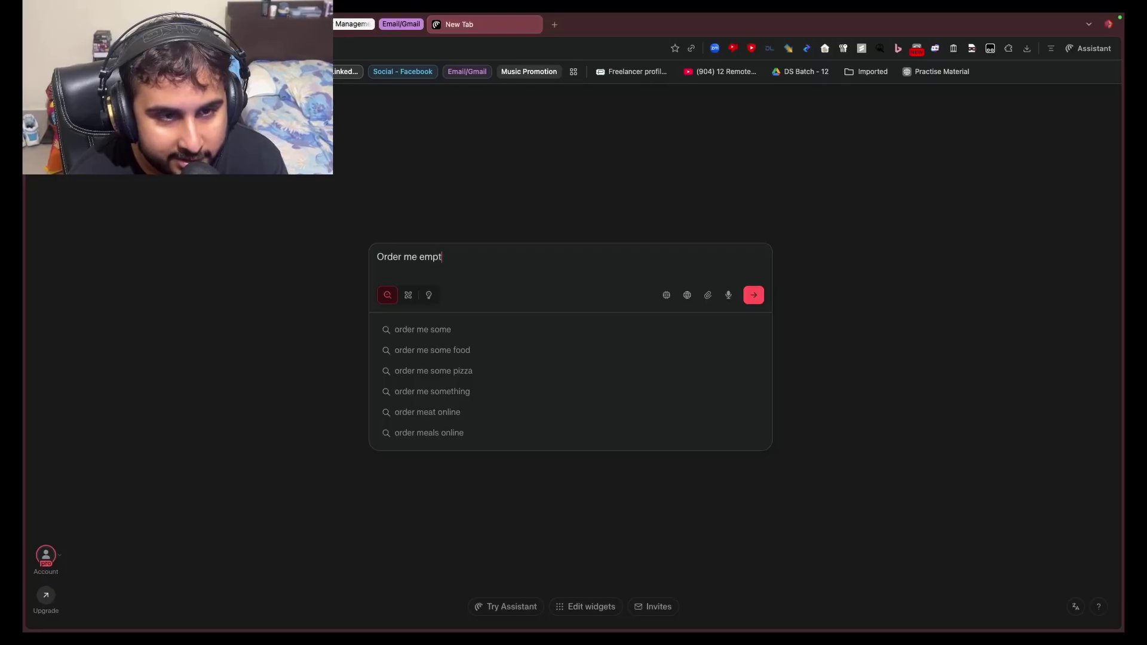
pyautogui.write('y squirt')
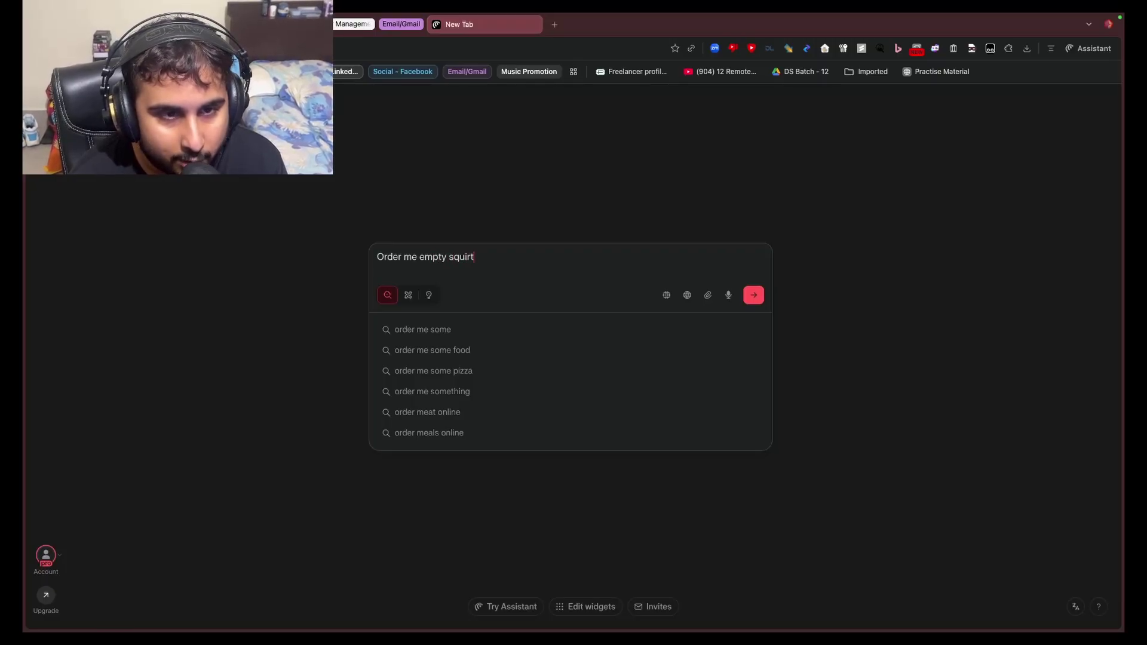
pyautogui.write(' bottles u')
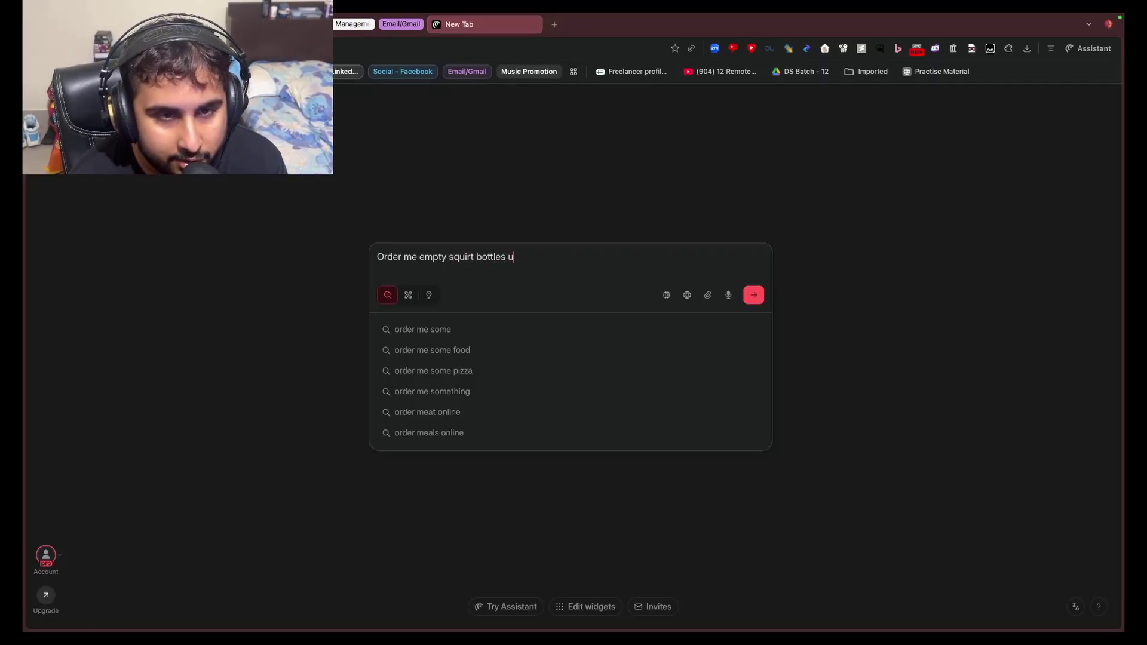
pyautogui.write('nder')
pyautogui.write(' 50')
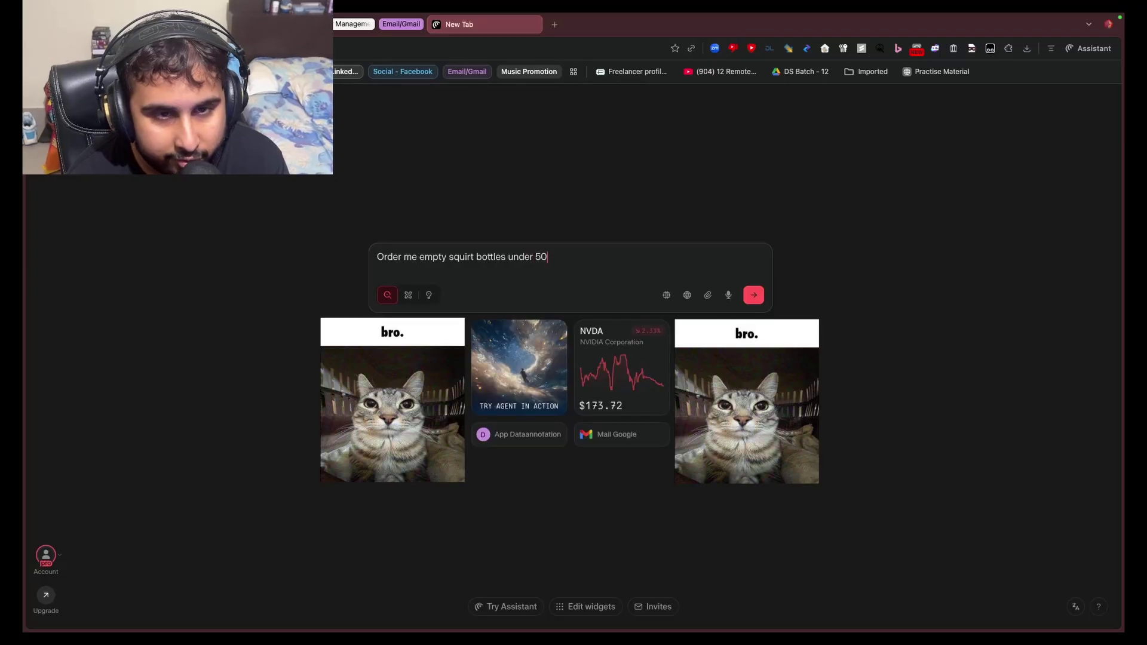
pyautogui.write('0 rupees o')
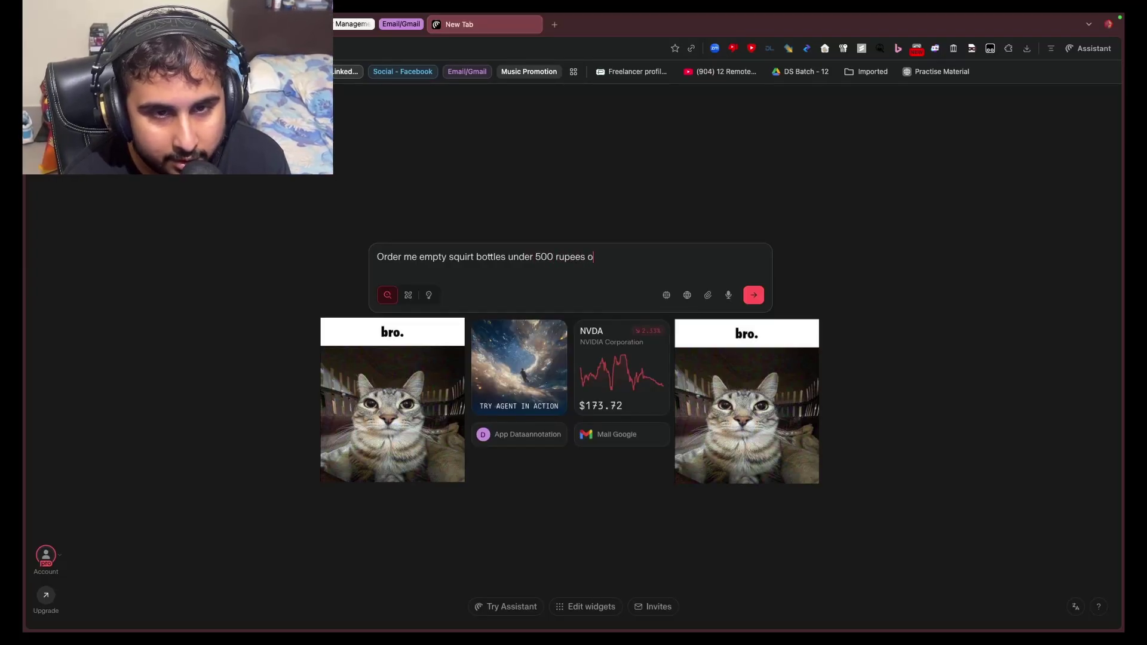
pyautogui.write('n Amaz')
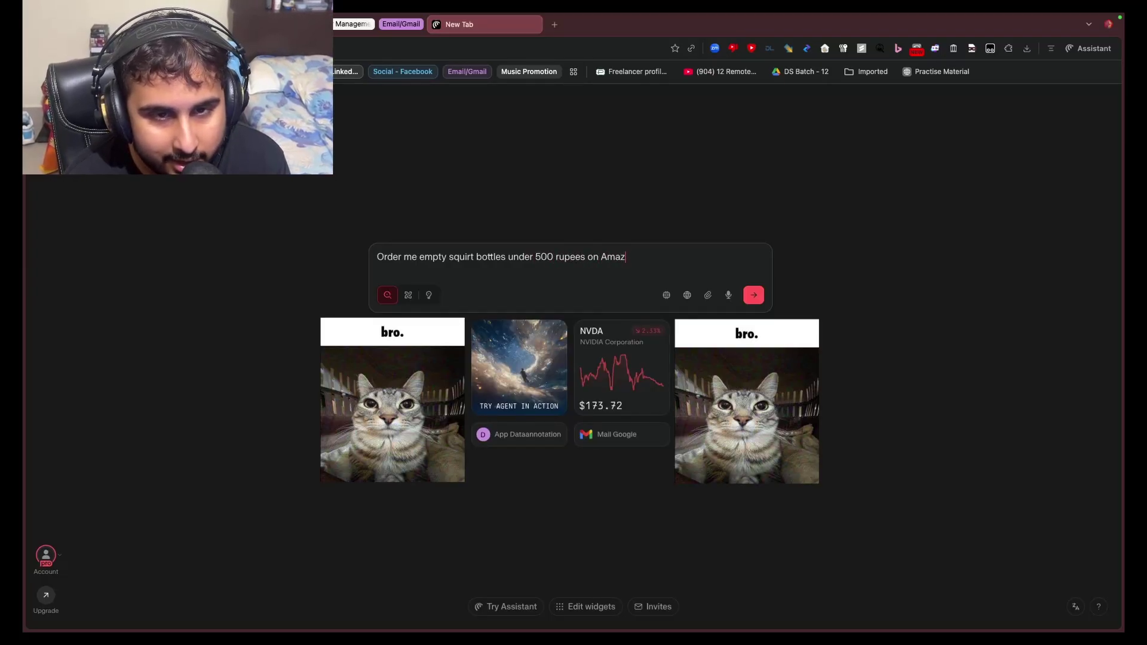
pyautogui.write('on India')
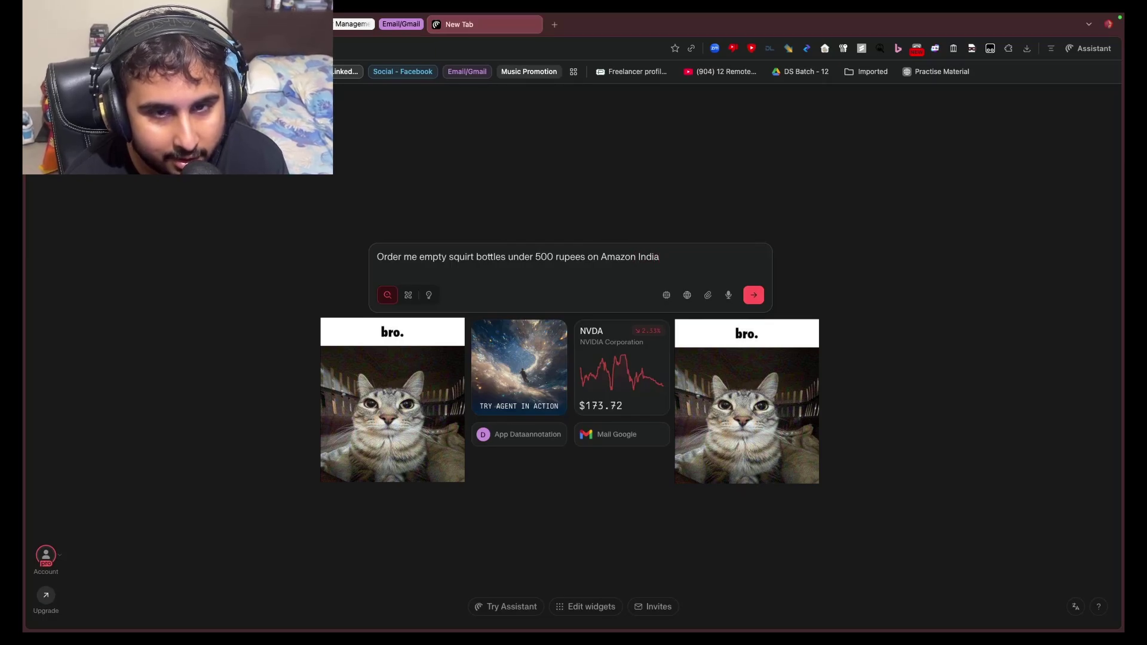
# Send the order request, then reply 'Yes, use live browser automation'
pyautogui.press('Return')
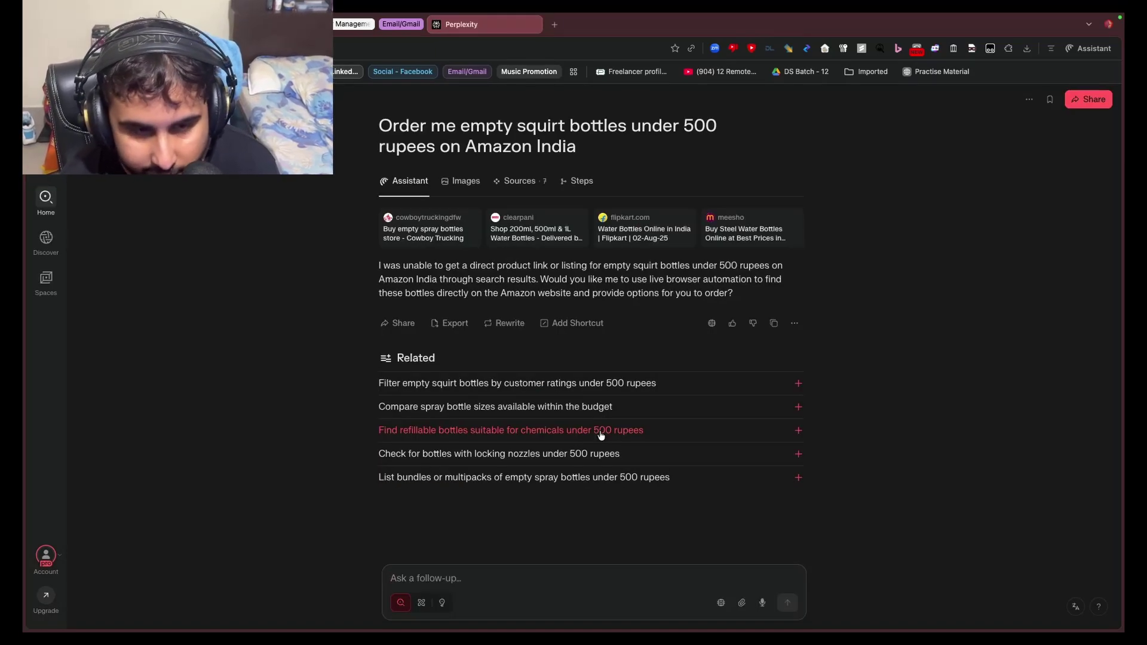
pyautogui.write('Yes,')
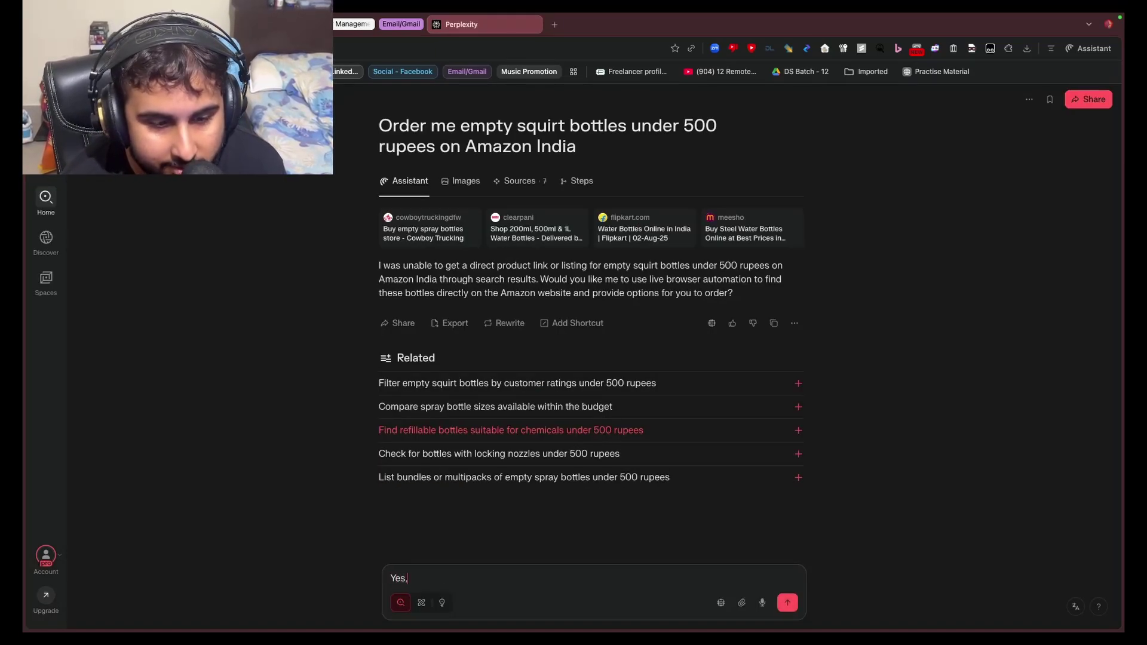
pyautogui.write(' use live brow')
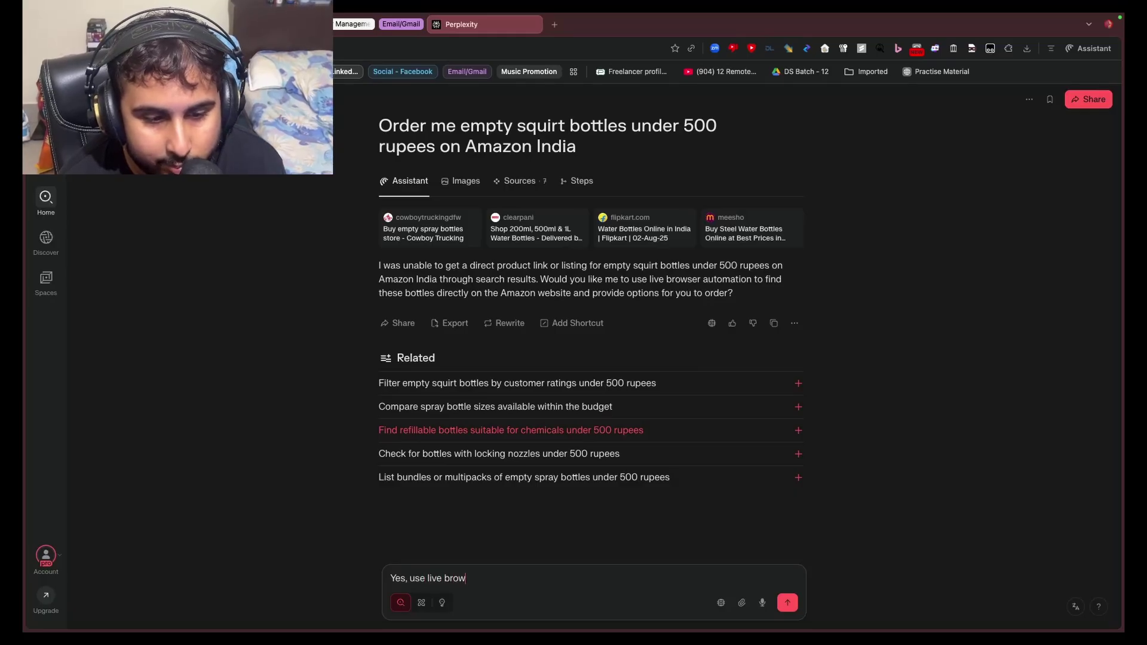
pyautogui.write('ser automatio')
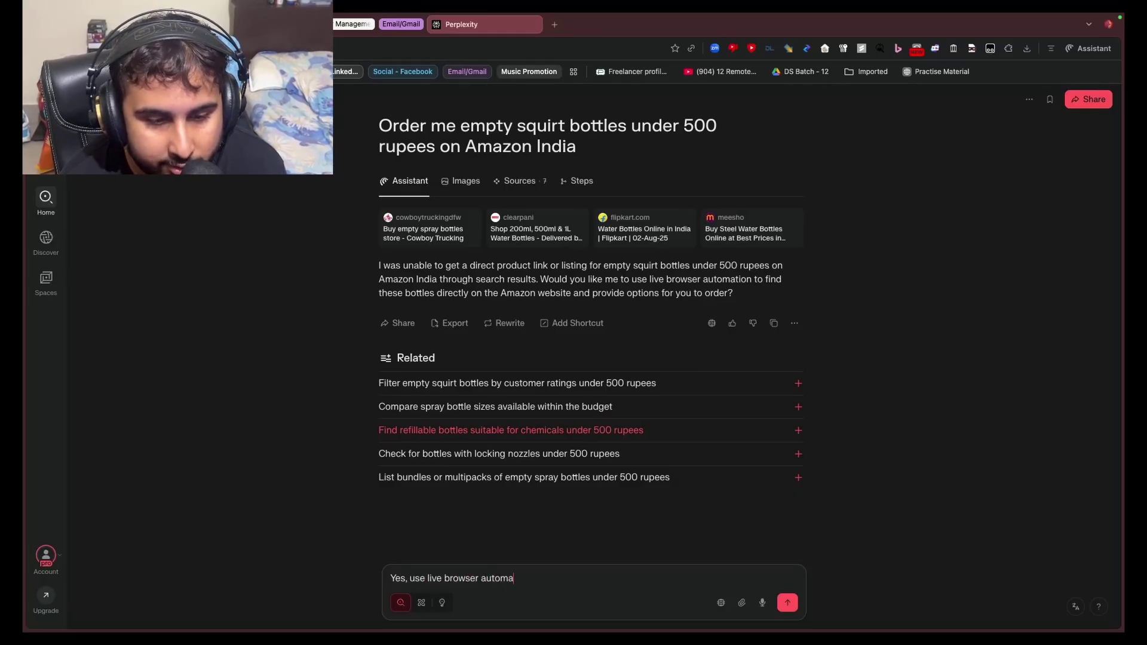
pyautogui.write('n')
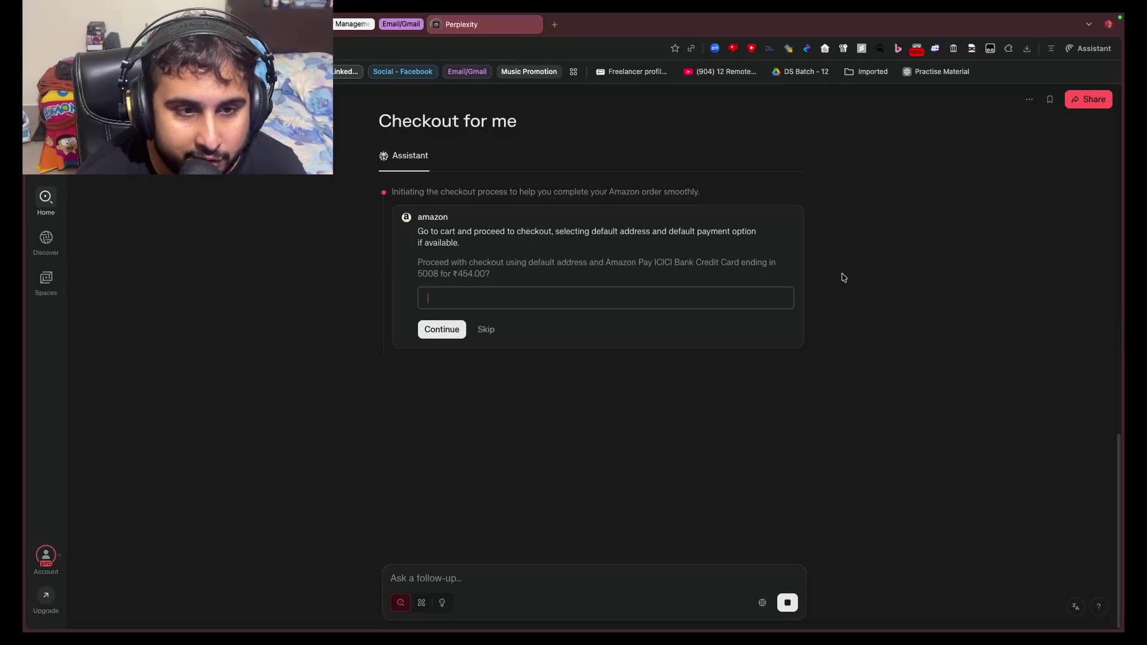
# Draft the follow-up 'Stop the checkout process. I don't want to buy this item anymore'
pyautogui.click(551, 577)
pyautogui.write('Stop')
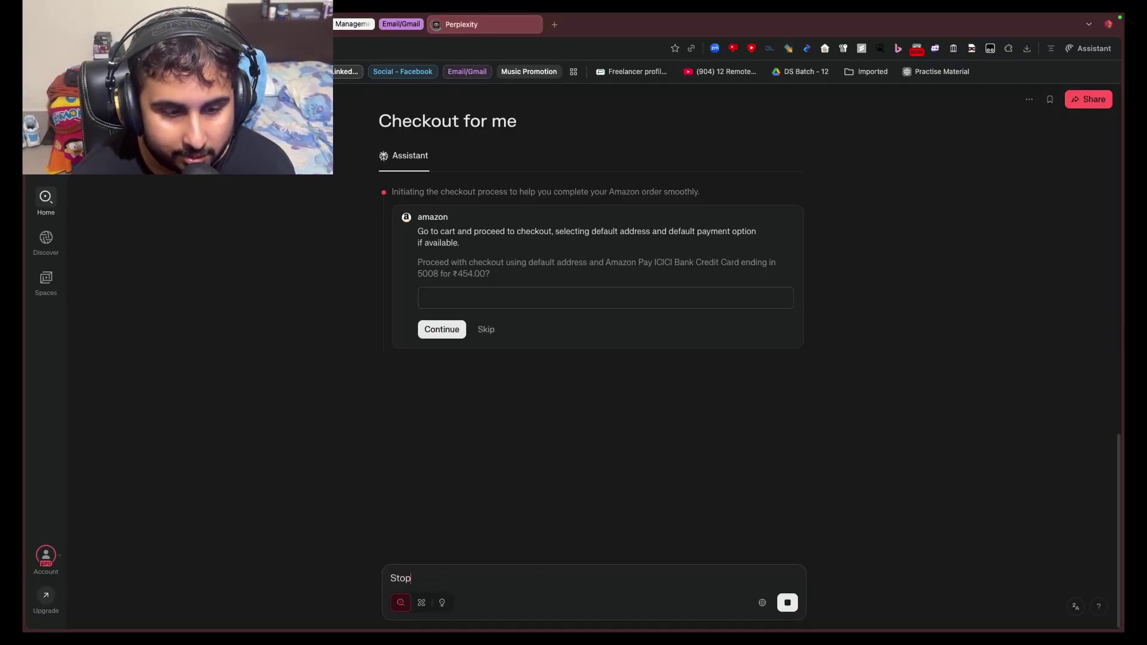
pyautogui.write(' the ch')
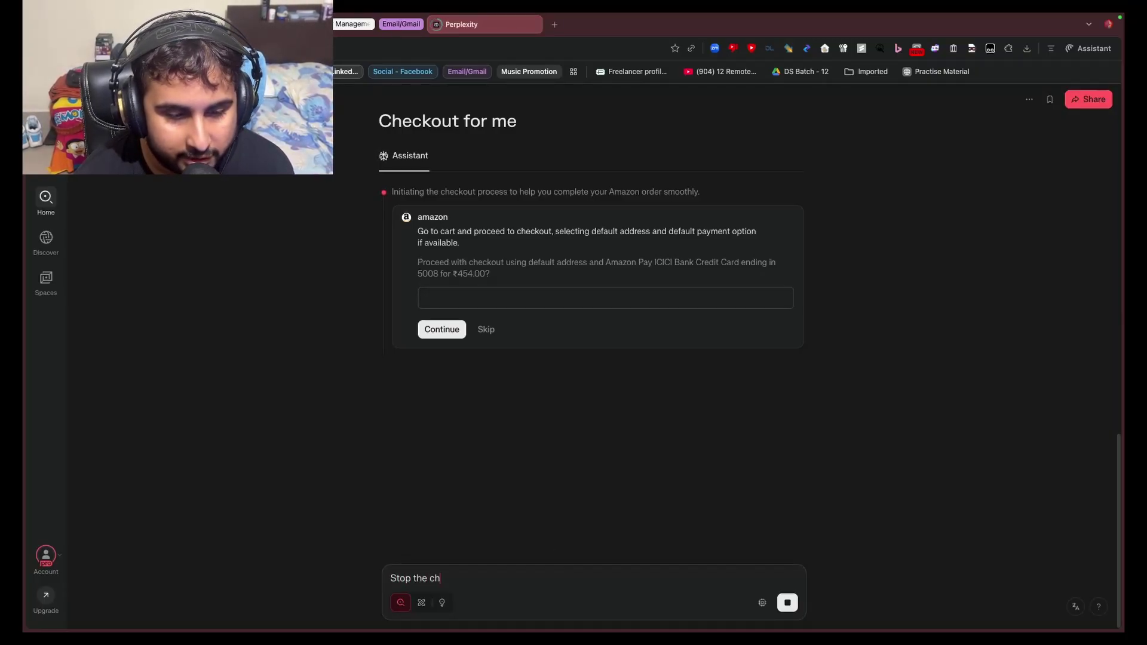
pyautogui.write('eckout proce')
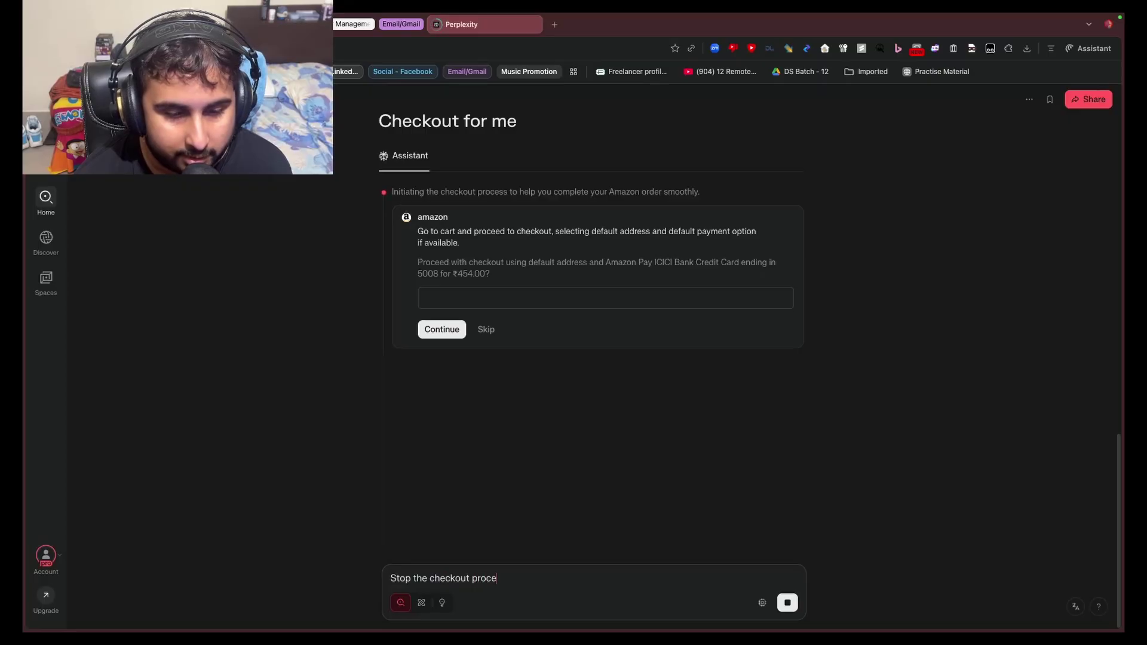
pyautogui.write("ss. I don't")
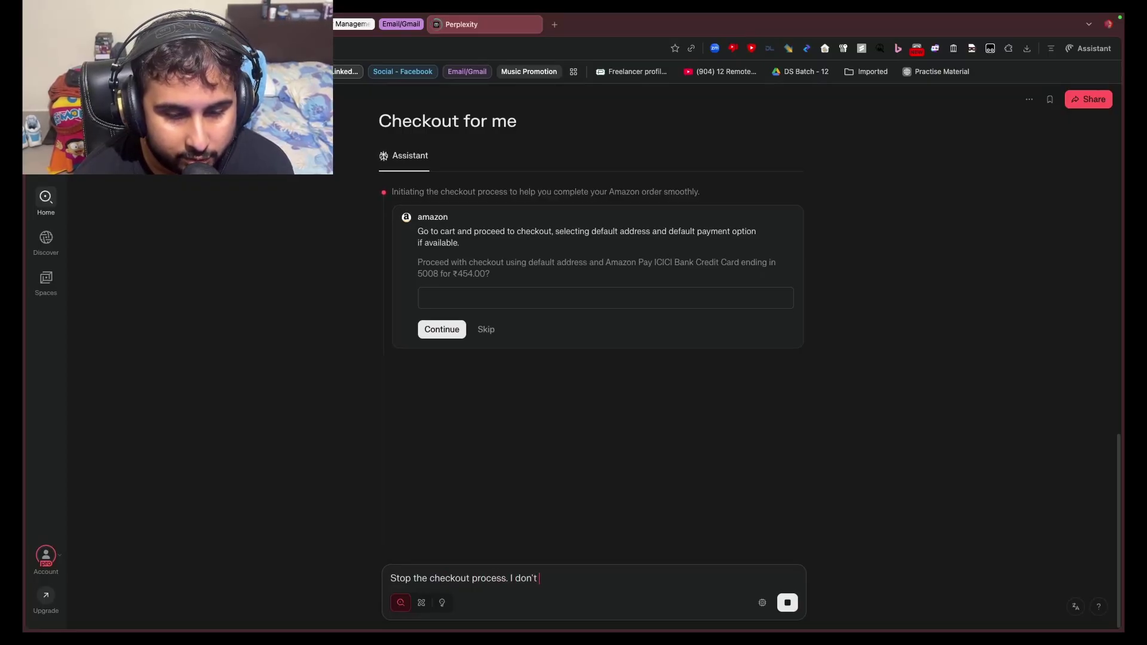
pyautogui.write(' want to buy this')
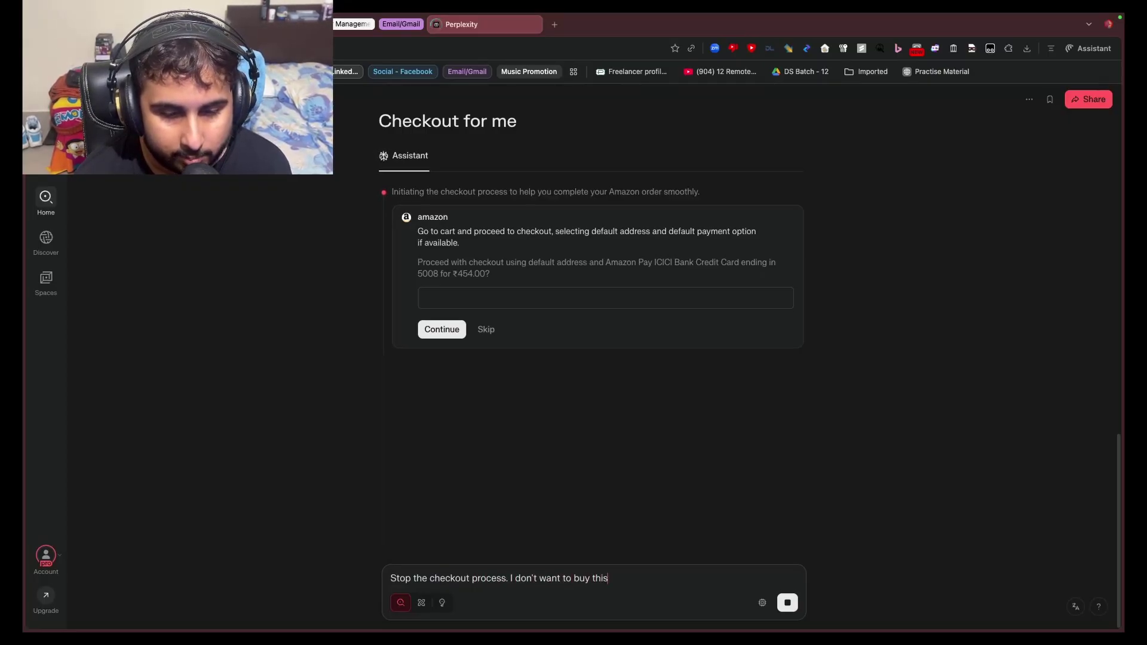
pyautogui.write(' item anymore')
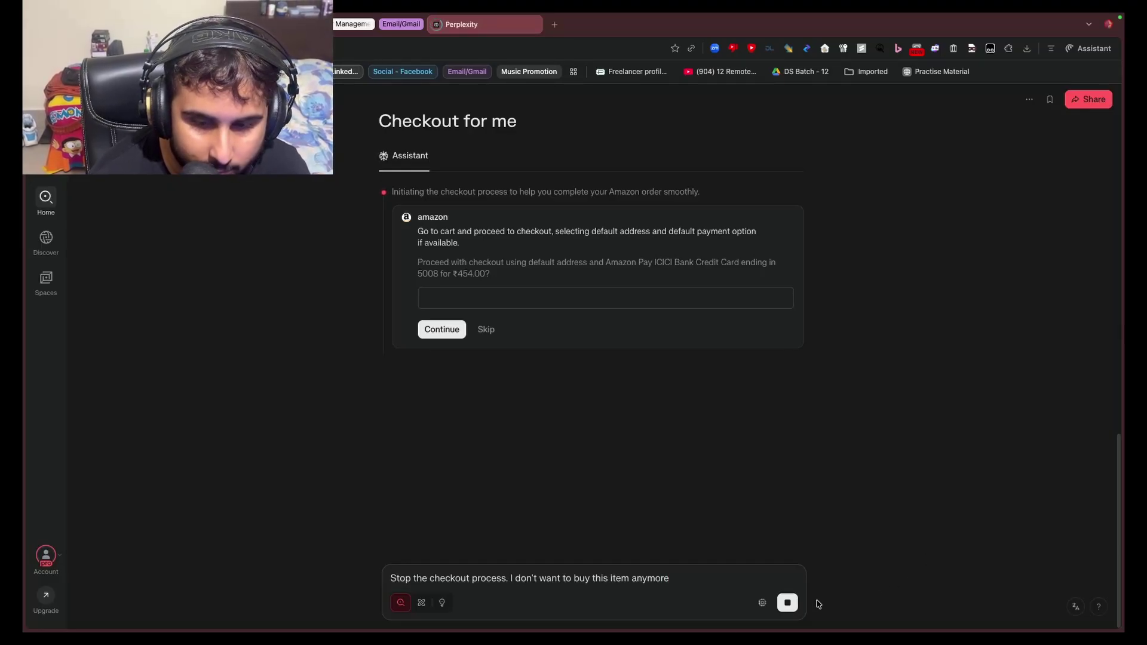
# Stop the running checkout task and send the cancel-checkout follow-up
pyautogui.click(796, 605)
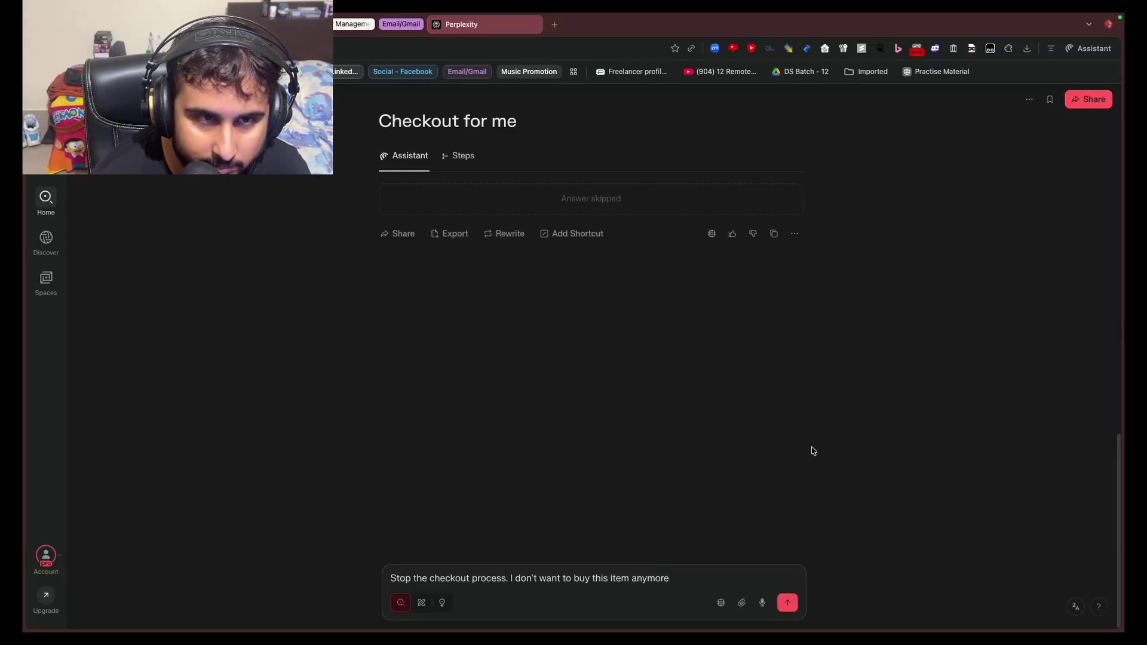
pyautogui.moveTo(860, 615)
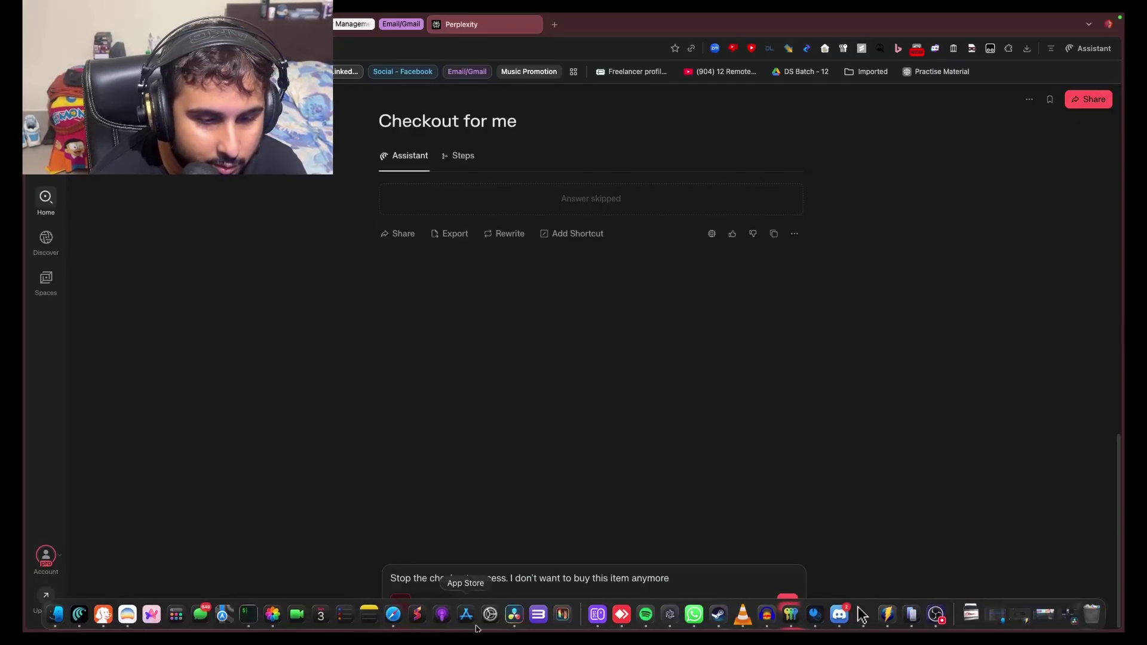
pyautogui.press('Return')
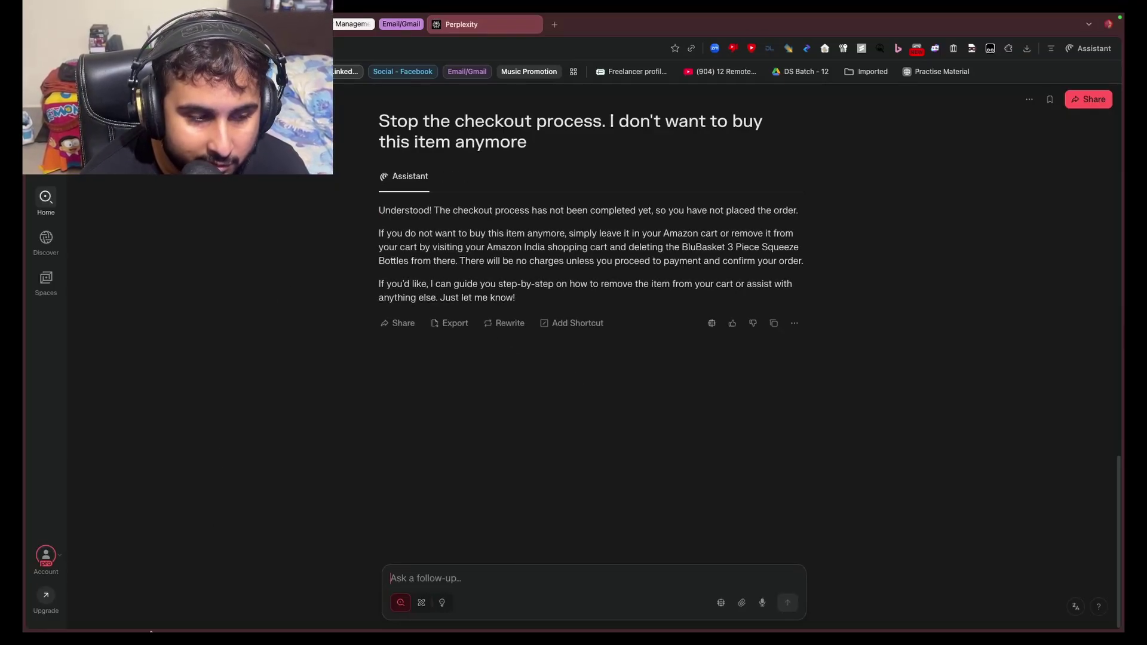
pyautogui.moveTo(149, 625)
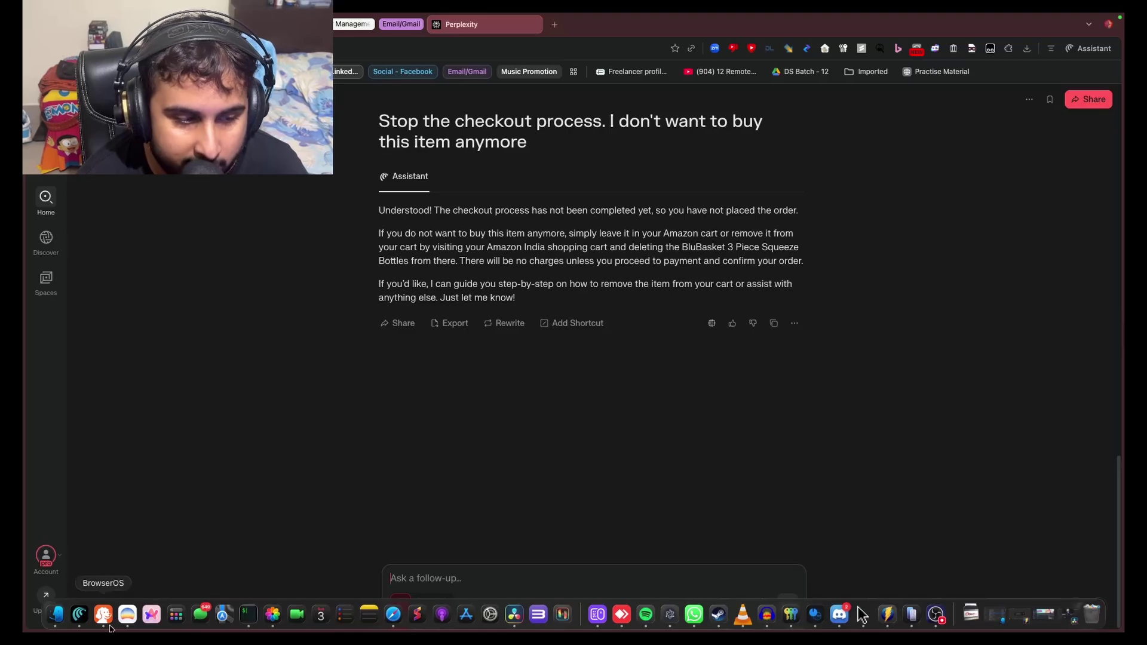
# Bring BrowserOS to full screen and open its Agent side panel
pyautogui.click(104, 619)
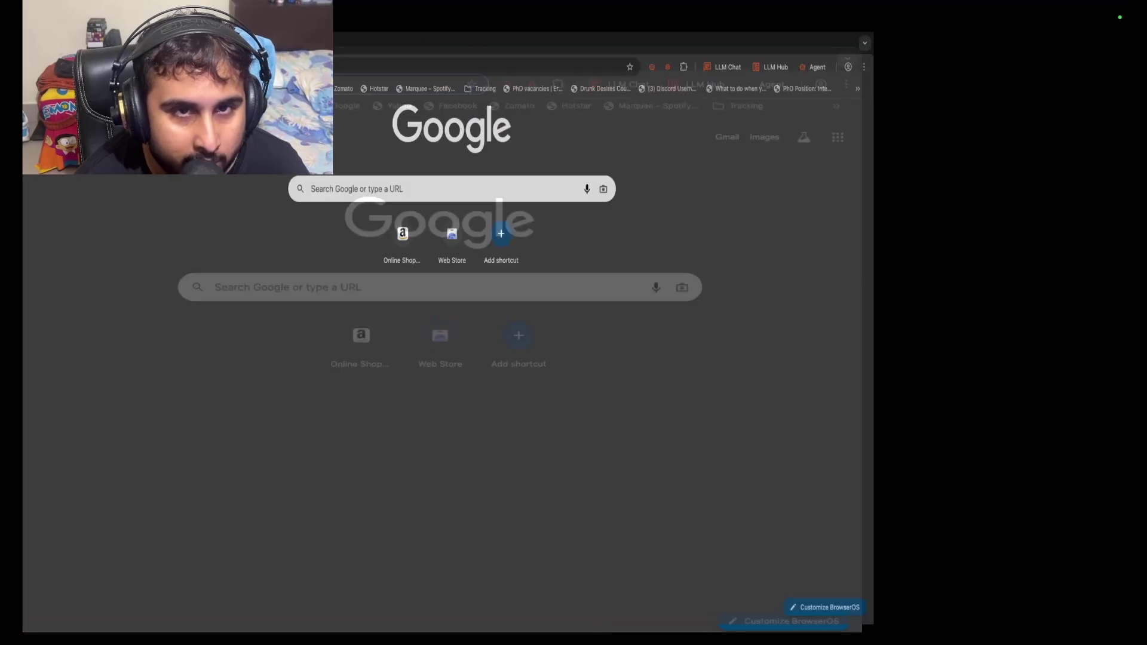
pyautogui.press('ctrl+super+f')
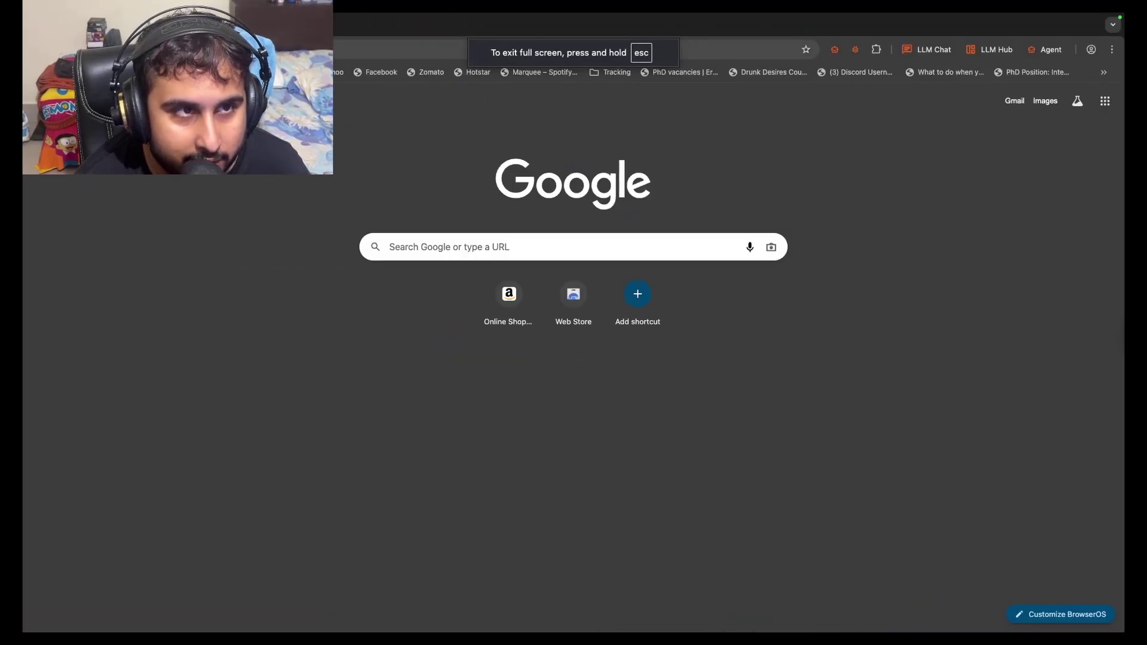
pyautogui.click(614, 487)
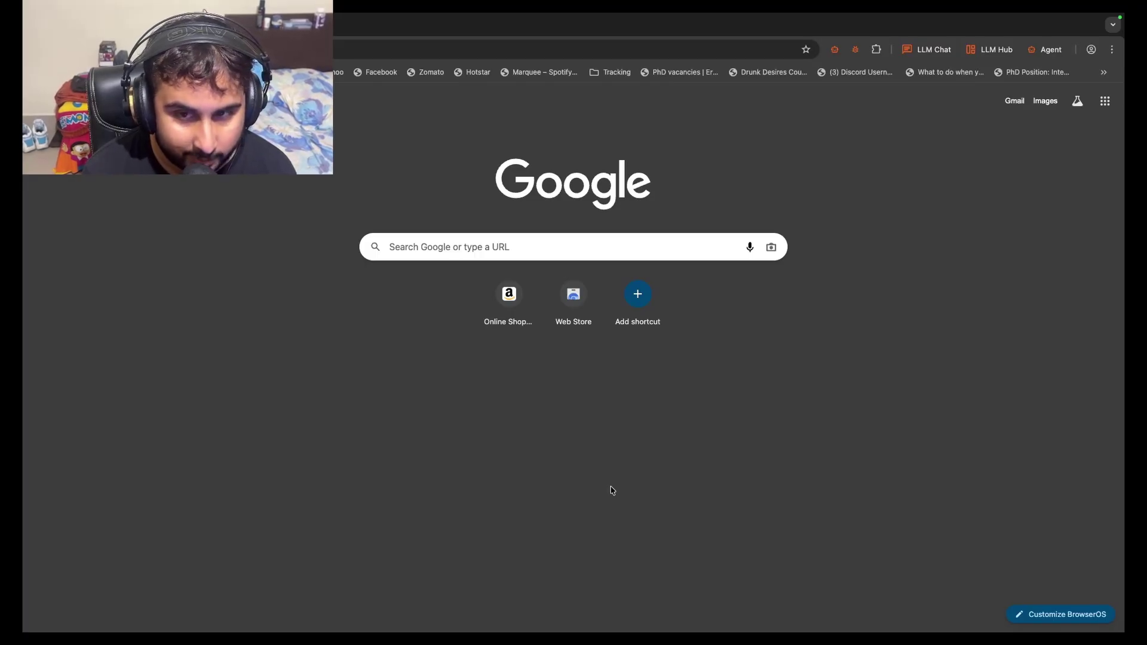
pyautogui.press('super+e')
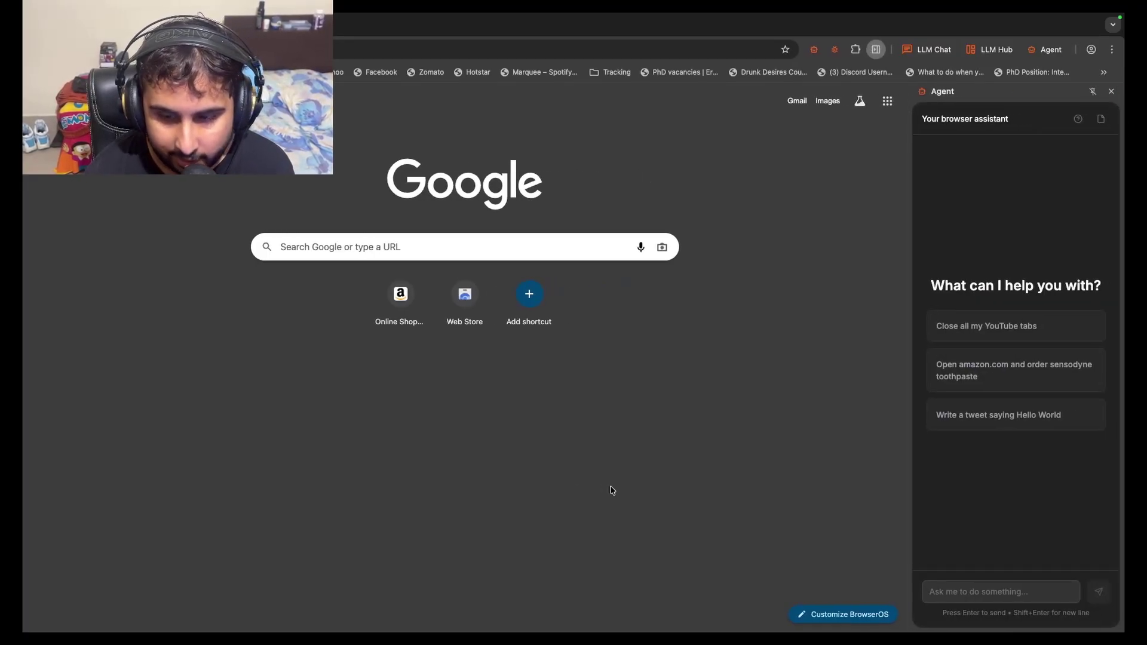
# Ask the BrowserOS agent to 'Empty my Amazon cart'
pyautogui.click(950, 584)
pyautogui.write('E')
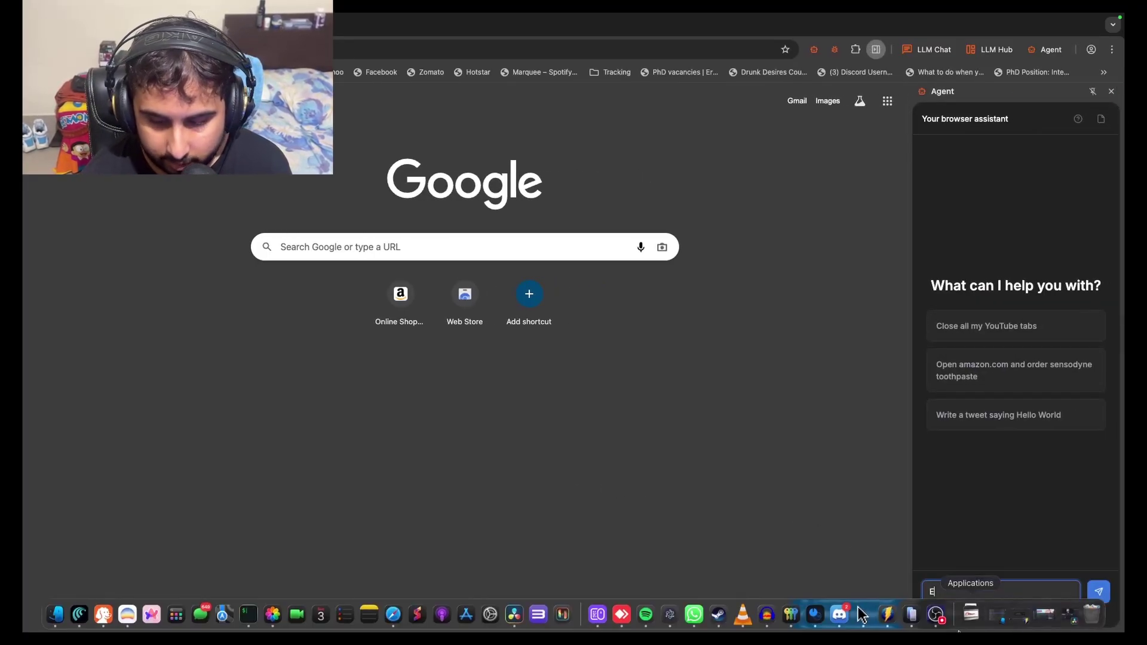
pyautogui.write('mpy')
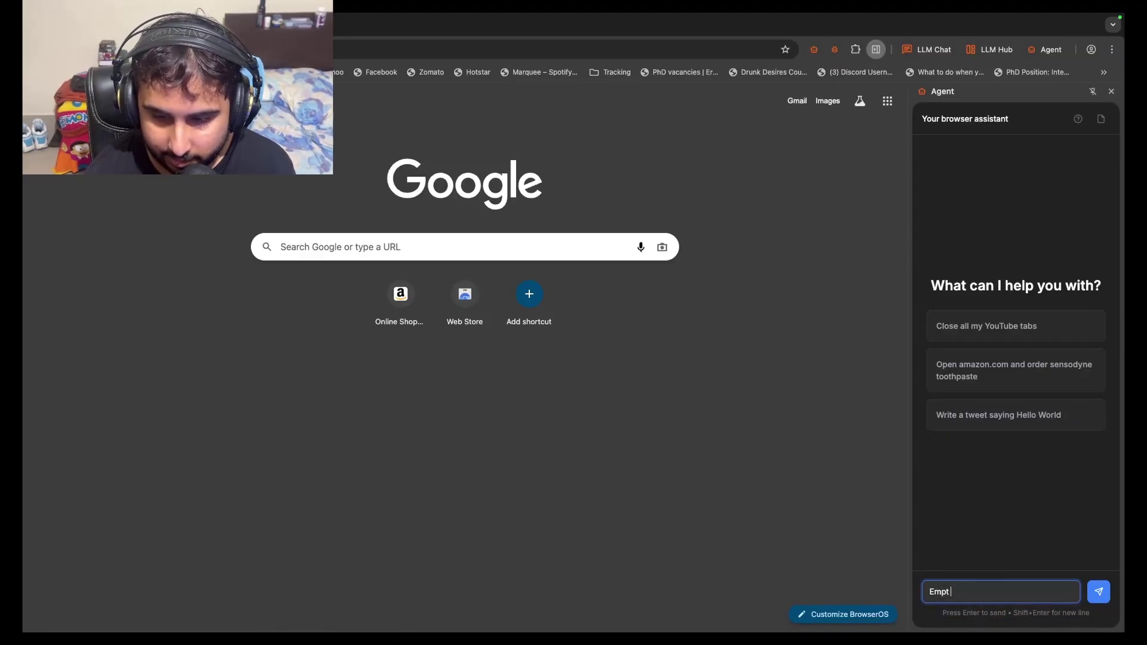
pyautogui.write('y my Amasz')
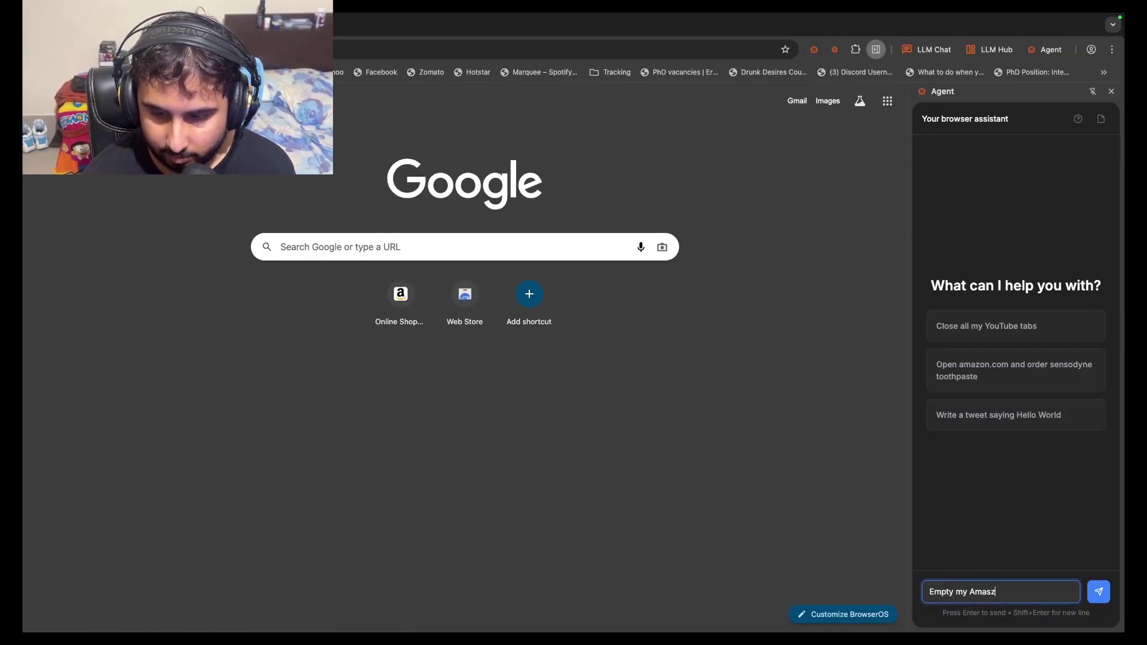
pyautogui.press('BackSpace')
pyautogui.press('BackSpace')
pyautogui.write('zon car')
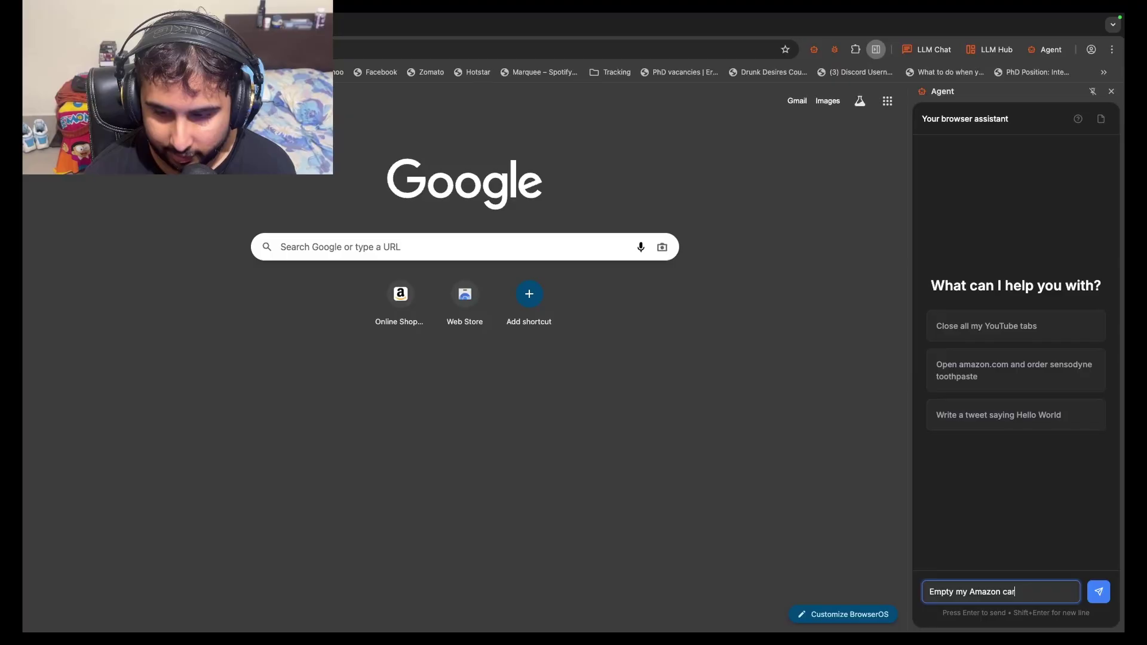
pyautogui.write('t')
pyautogui.press('Return')
# Pause that task, start a fresh one, and type 'Empty my Amazon India cart'
pyautogui.click(1033, 122)
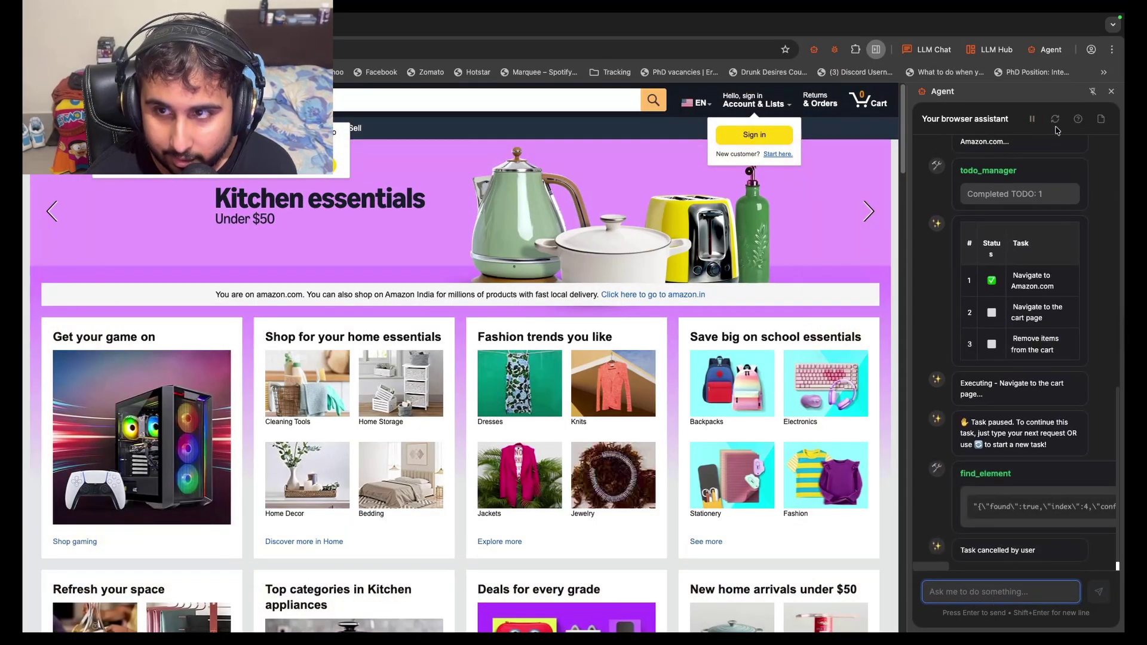
pyautogui.click(1056, 122)
pyautogui.click(971, 595)
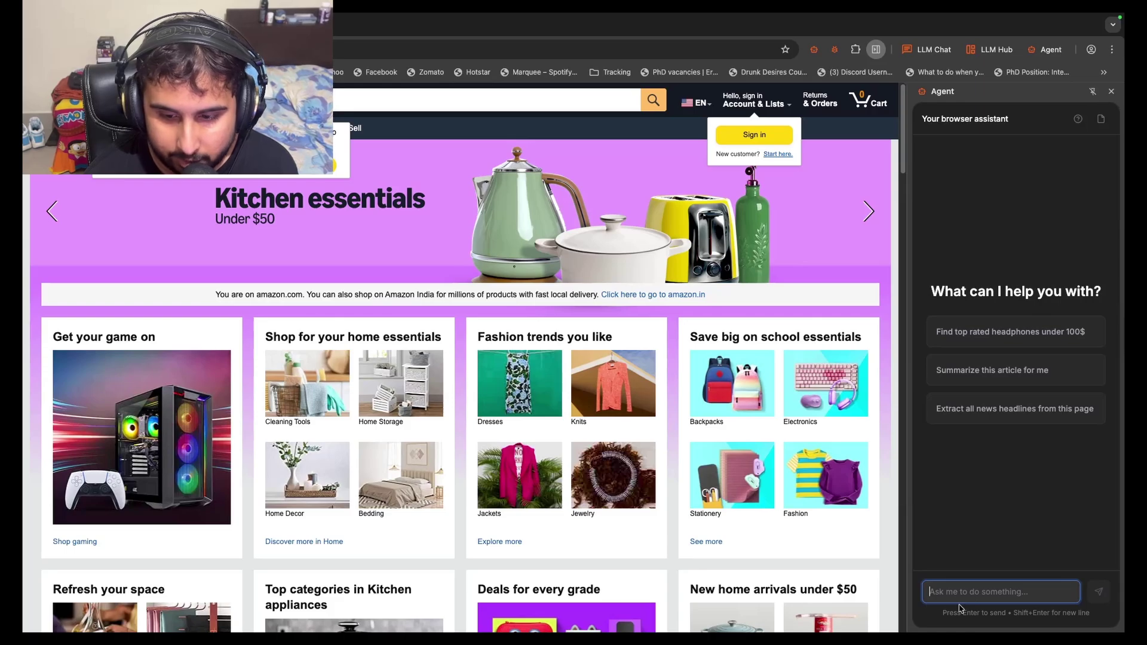
pyautogui.write('Empty my Amazon India c')
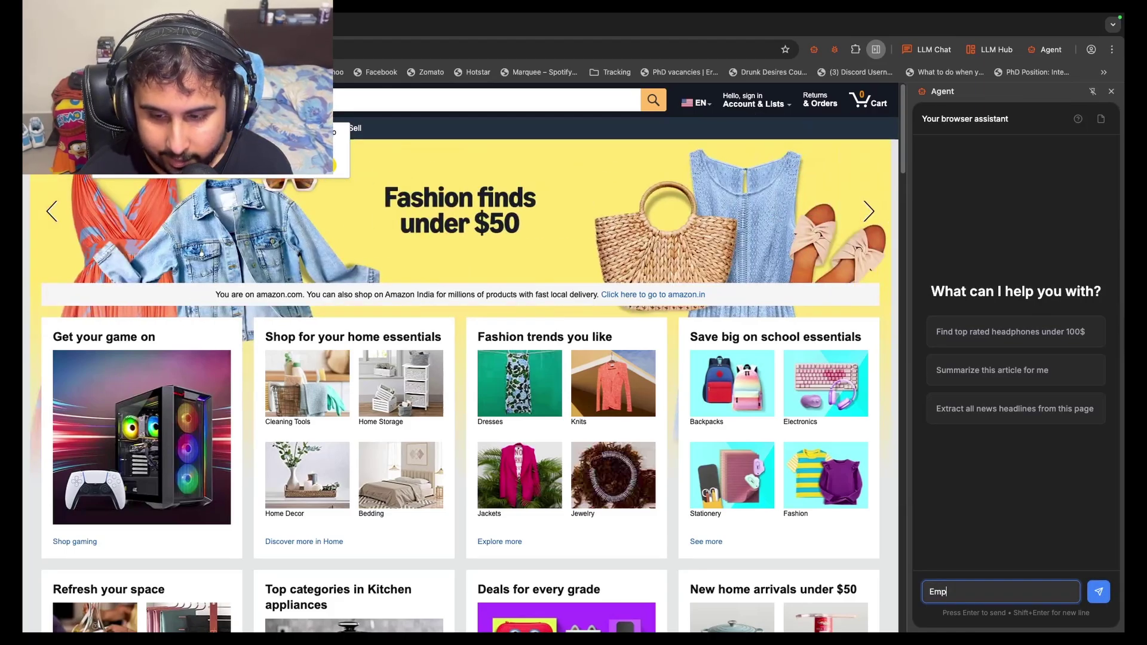